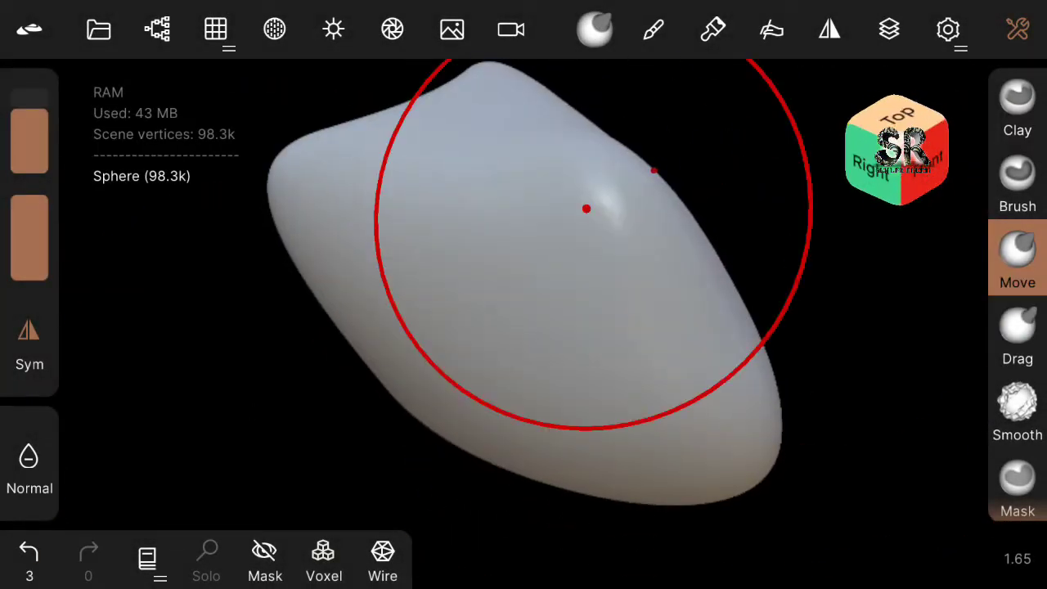
Step: Drag the sphere out with the Move brush into an elongated dragon head shape
mouse_move(810, 381)
left_mouse_down()
mouse_move(613, 264)
mouse_move(523, 291)
mouse_move(528, 202)
mouse_move(502, 360)
mouse_move(584, 456)
mouse_move(546, 455)
left_mouse_up()
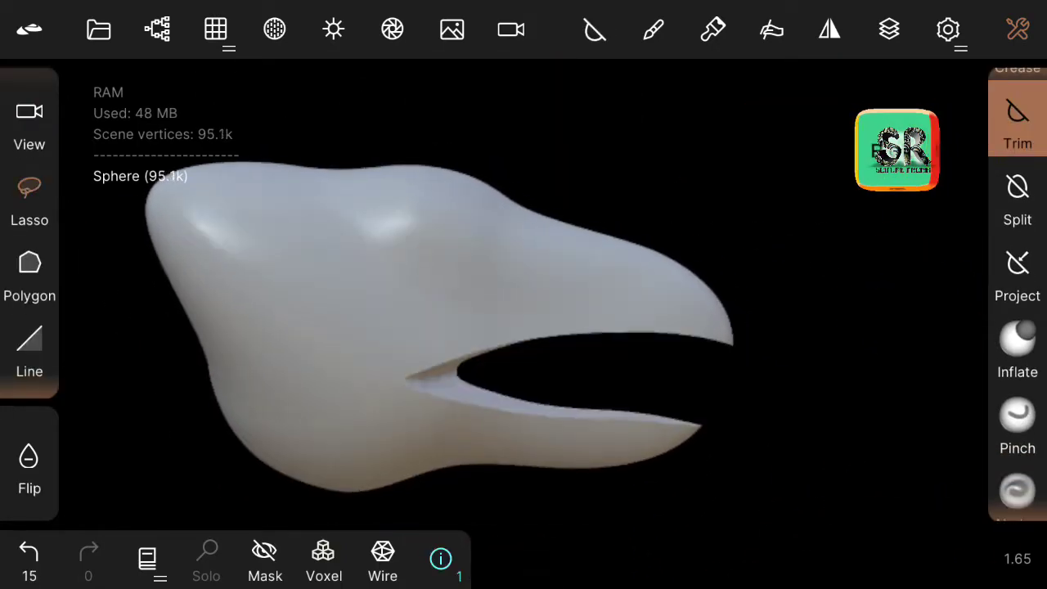
Step: Raise a bump on top of the snout with Move, then frame the mouth for smoothing
mouse_move(523, 328)
left_mouse_down()
mouse_move(515, 417)
mouse_move(442, 346)
mouse_move(508, 386)
mouse_move(556, 393)
mouse_move(512, 387)
mouse_move(558, 370)
left_mouse_up()
left_click(1018, 180)
left_click(1017, 262)
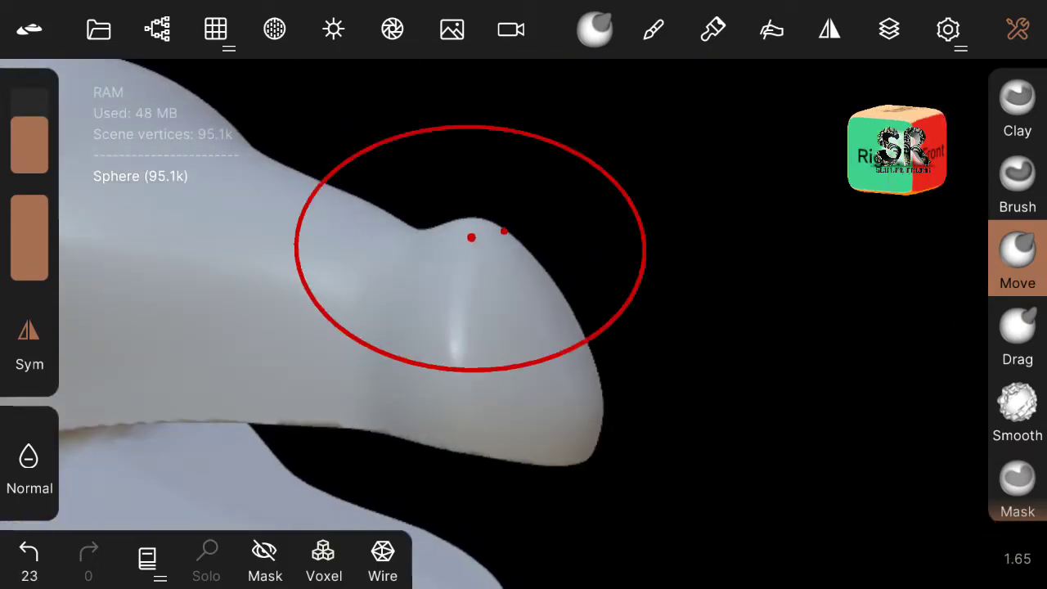
mouse_move(471, 237)
left_mouse_down()
mouse_move(537, 379)
mouse_move(469, 387)
mouse_move(318, 217)
mouse_move(225, 287)
mouse_move(822, 374)
mouse_move(479, 442)
mouse_move(907, 427)
mouse_move(173, 233)
mouse_move(269, 281)
left_mouse_up()
mouse_move(227, 218)
left_mouse_down()
mouse_move(465, 377)
mouse_move(764, 458)
mouse_move(775, 382)
left_mouse_up()
left_click(1017, 413)
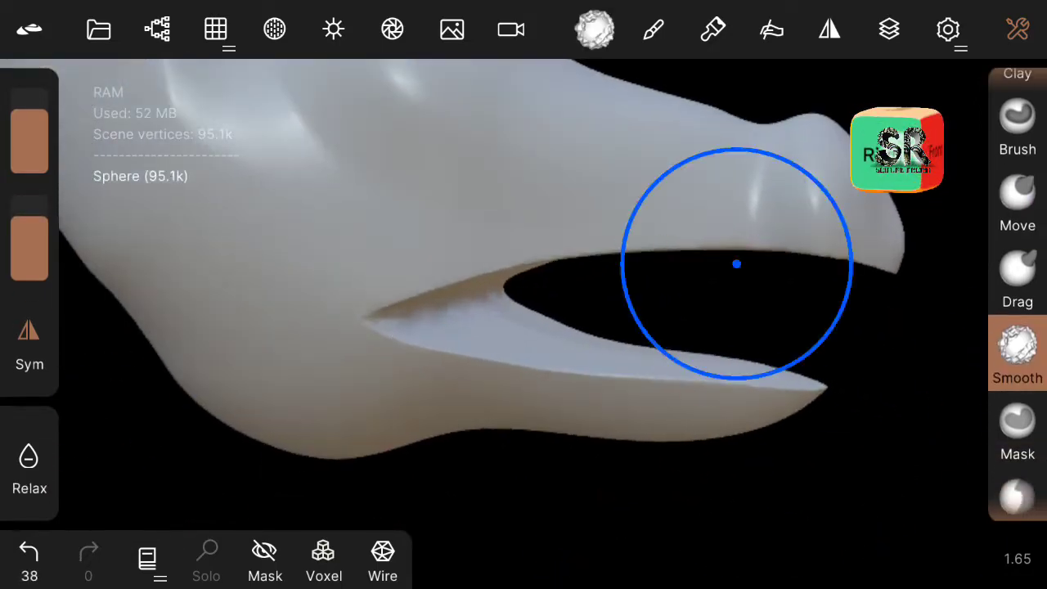
Step: Smooth the inner mouth edge and crease the upper lip and jaw line, undoing one crease
left_click_drag(736, 263, 417, 433)
left_click_drag(1017, 409, 1017, 163)
mouse_move(416, 433)
left_mouse_down()
mouse_move(117, 455)
mouse_move(491, 327)
left_mouse_up()
left_click(1017, 143)
left_click_drag(850, 267, 742, 278)
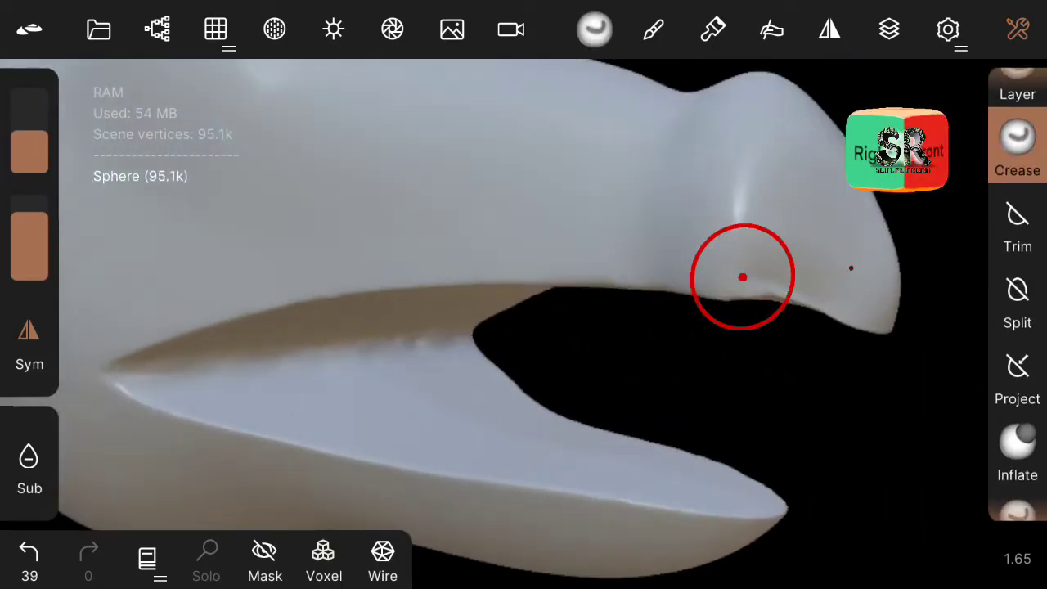
mouse_move(560, 264)
left_mouse_down()
mouse_move(485, 385)
mouse_move(163, 313)
left_mouse_up()
left_click_drag(437, 426, 759, 450)
left_click(29, 552)
left_click_drag(1017, 204, 1017, 450)
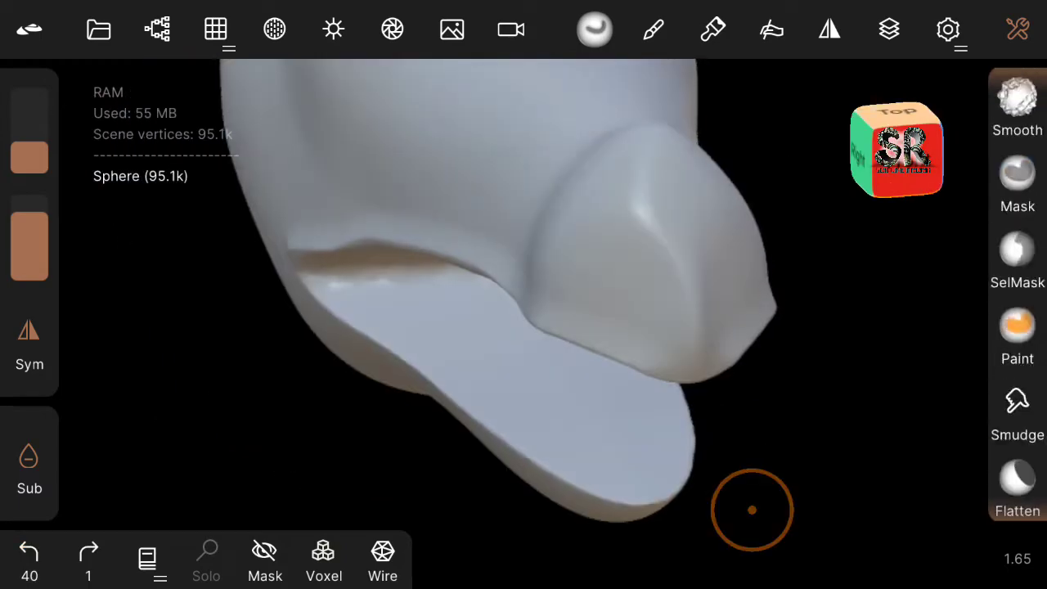
Step: Reshape the lower jaw and snout tip with the Move brush
left_click(1017, 123)
mouse_move(518, 449)
left_mouse_down()
mouse_move(440, 380)
mouse_move(535, 330)
mouse_move(495, 276)
mouse_move(800, 406)
mouse_move(159, 460)
mouse_move(430, 404)
mouse_move(766, 512)
left_mouse_up()
left_click(534, 330)
mouse_move(1017, 450)
left_mouse_down()
mouse_move(1017, 205)
mouse_move(1017, 449)
left_mouse_up()
mouse_move(768, 500)
left_mouse_down()
mouse_move(460, 354)
mouse_move(743, 486)
mouse_move(516, 341)
mouse_move(571, 382)
mouse_move(810, 392)
left_mouse_up()
Step: Carve creases around the front of the snout to outline a nose pad
left_click_drag(1017, 450, 1017, 205)
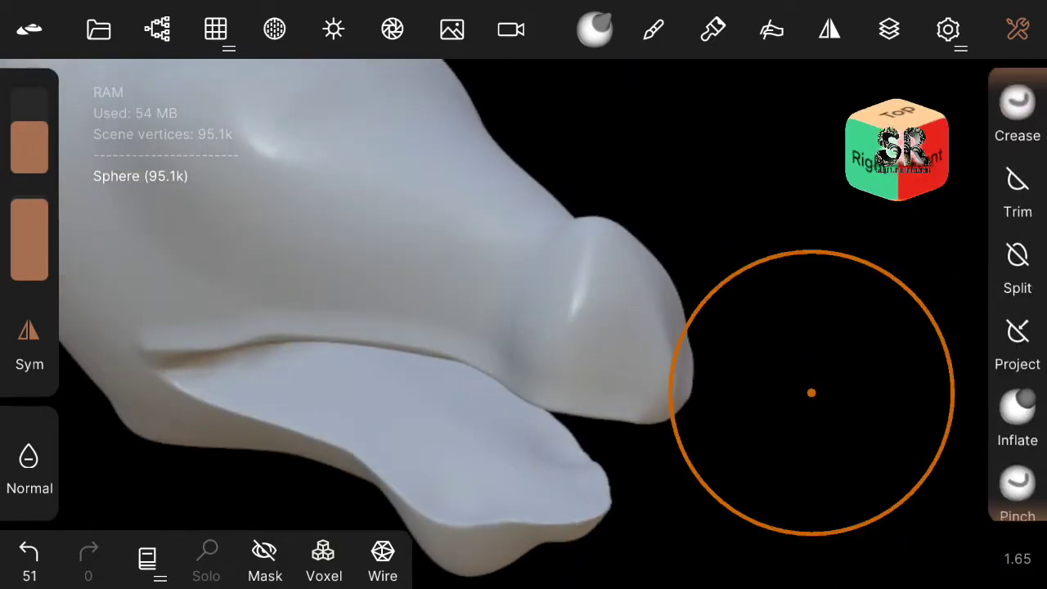
left_click_drag(1017, 123, 1017, 221)
left_click(1018, 221)
mouse_move(810, 392)
left_mouse_down()
mouse_move(483, 479)
mouse_move(546, 439)
left_mouse_up()
left_click_drag(611, 357, 560, 432)
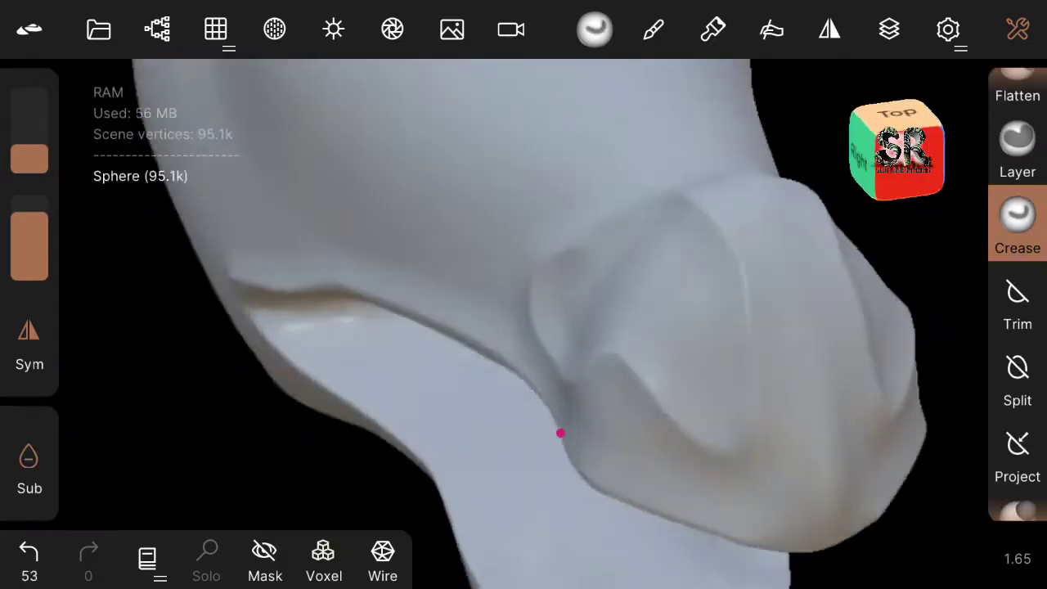
mouse_move(679, 456)
left_mouse_down()
mouse_move(528, 476)
mouse_move(358, 161)
mouse_move(518, 406)
mouse_move(491, 449)
mouse_move(502, 346)
mouse_move(512, 360)
mouse_move(448, 327)
mouse_move(862, 430)
left_mouse_up()
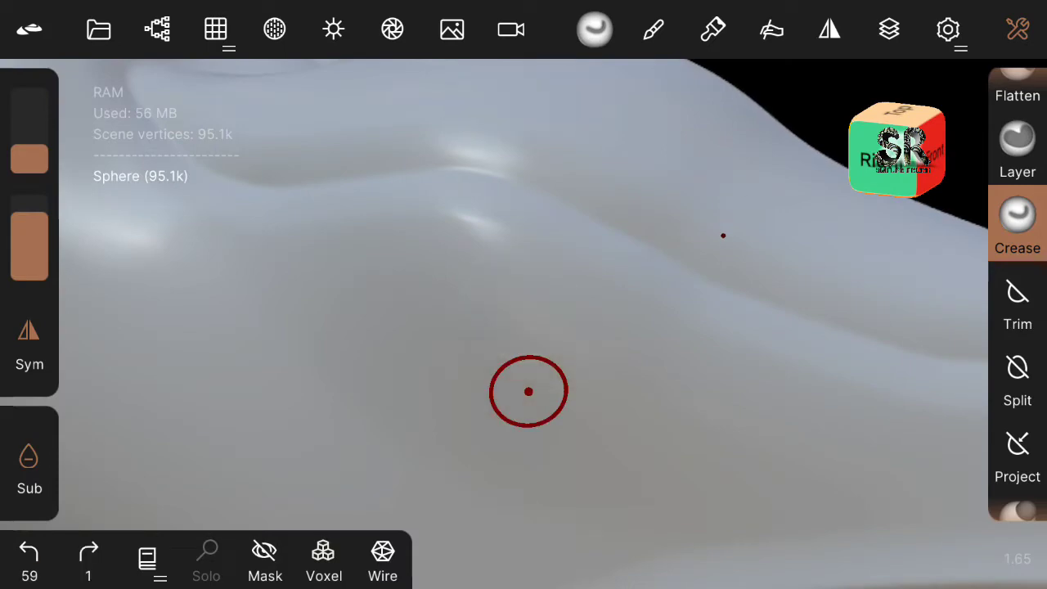
Step: Press in an eye socket and crease and deepen its rim
mouse_move(523, 360)
left_mouse_down()
mouse_move(822, 280)
mouse_move(712, 355)
mouse_move(436, 392)
mouse_move(454, 356)
mouse_move(456, 393)
left_mouse_up()
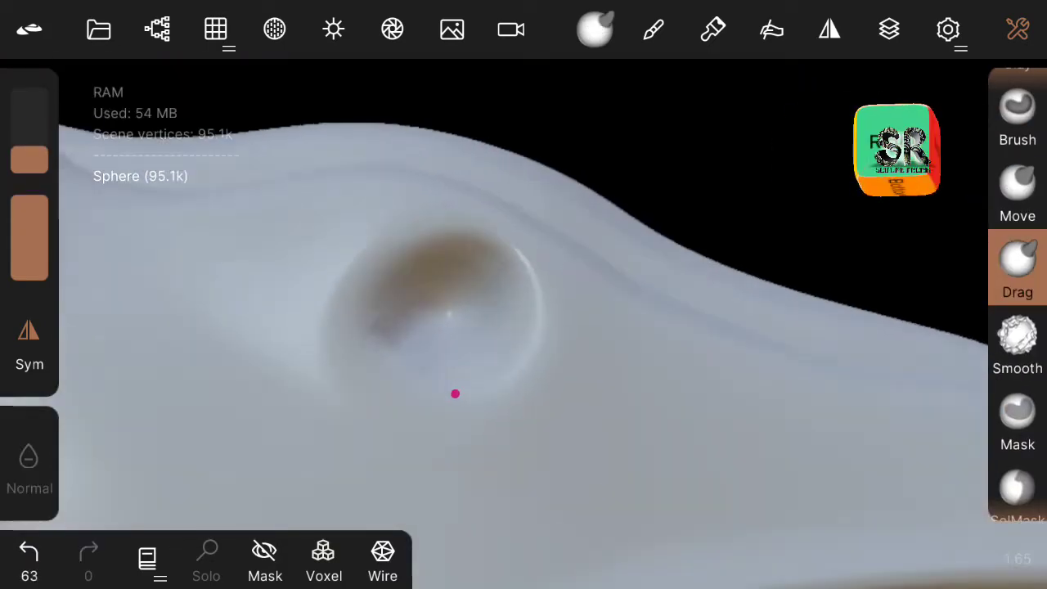
type("the drago")
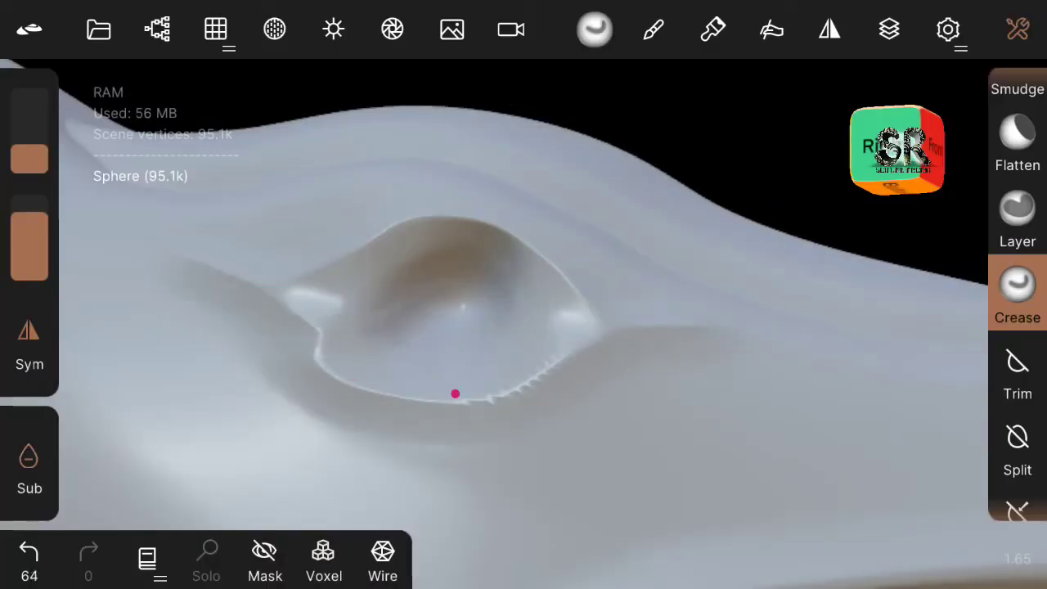
mouse_move(455, 393)
left_mouse_down()
mouse_move(498, 323)
mouse_move(535, 423)
mouse_move(619, 236)
mouse_move(148, 447)
mouse_move(275, 456)
left_mouse_up()
left_click_drag(479, 367, 460, 513)
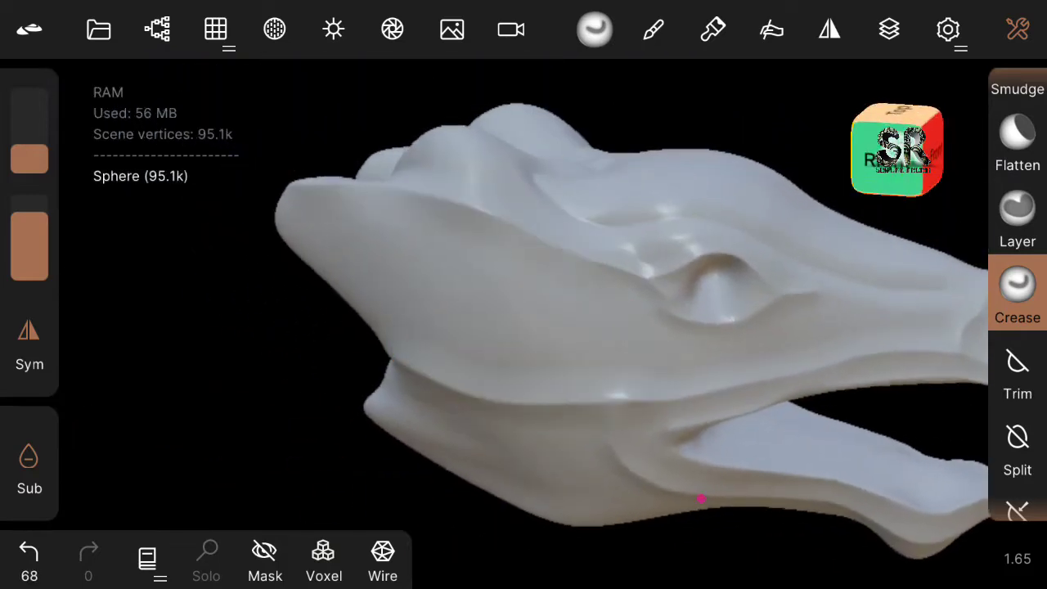
Step: Sculpt the head underside and mouth interior, then hollow the nostril with Move
left_click_drag(701, 498, 478, 385)
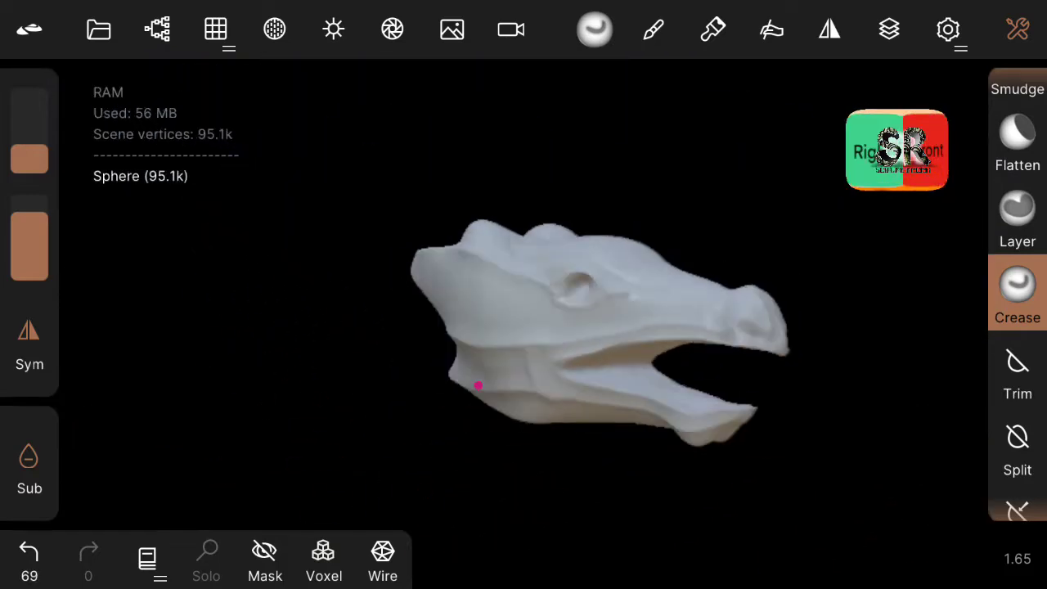
mouse_move(765, 393)
left_mouse_down()
mouse_move(205, 434)
mouse_move(884, 375)
left_mouse_up()
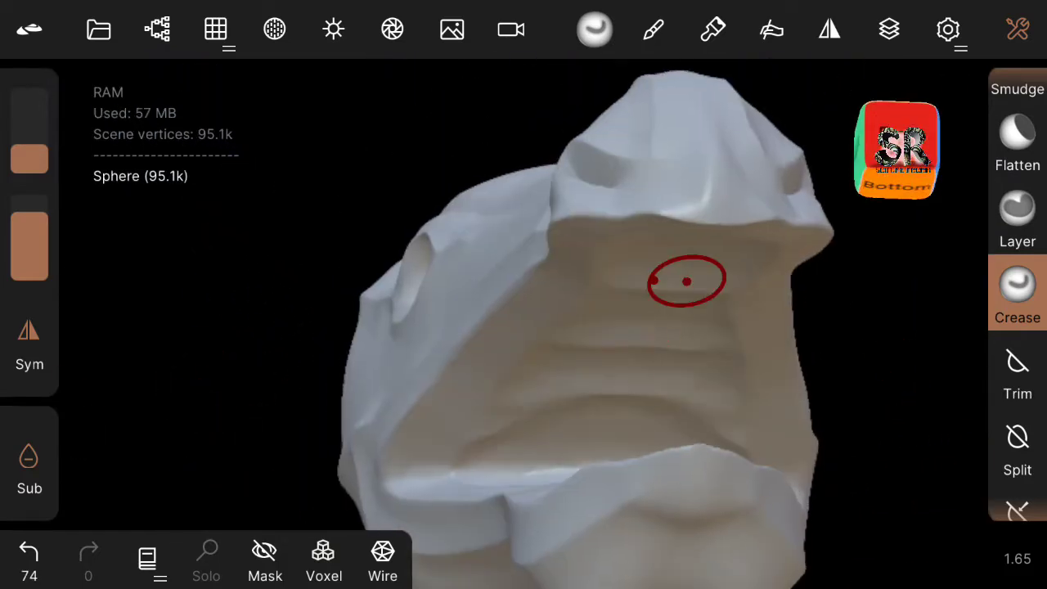
mouse_move(686, 282)
left_mouse_down()
mouse_move(189, 465)
mouse_move(528, 420)
mouse_move(615, 376)
mouse_move(843, 331)
left_mouse_up()
left_click_drag(1017, 245, 1018, 458)
left_click(1017, 270)
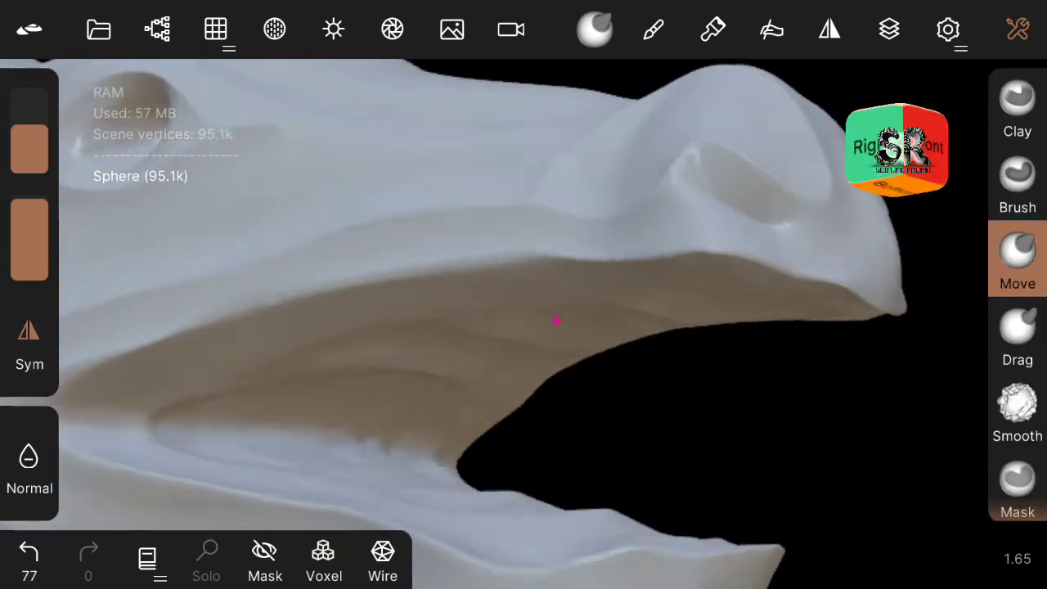
mouse_move(554, 320)
left_mouse_down()
mouse_move(736, 368)
mouse_move(618, 329)
mouse_move(568, 282)
mouse_move(569, 373)
mouse_move(815, 376)
left_mouse_up()
Step: Draw a curved tube fang down from the upper jaw and validate it
left_click(1017, 393)
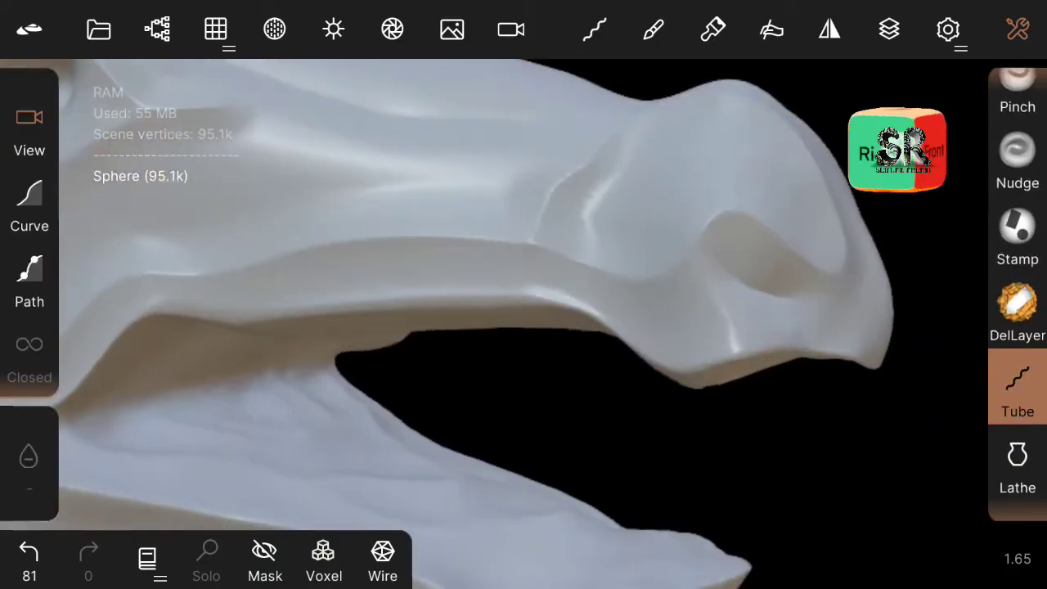
left_click_drag(809, 417, 818, 478)
left_click(29, 552)
left_click_drag(701, 339, 743, 444)
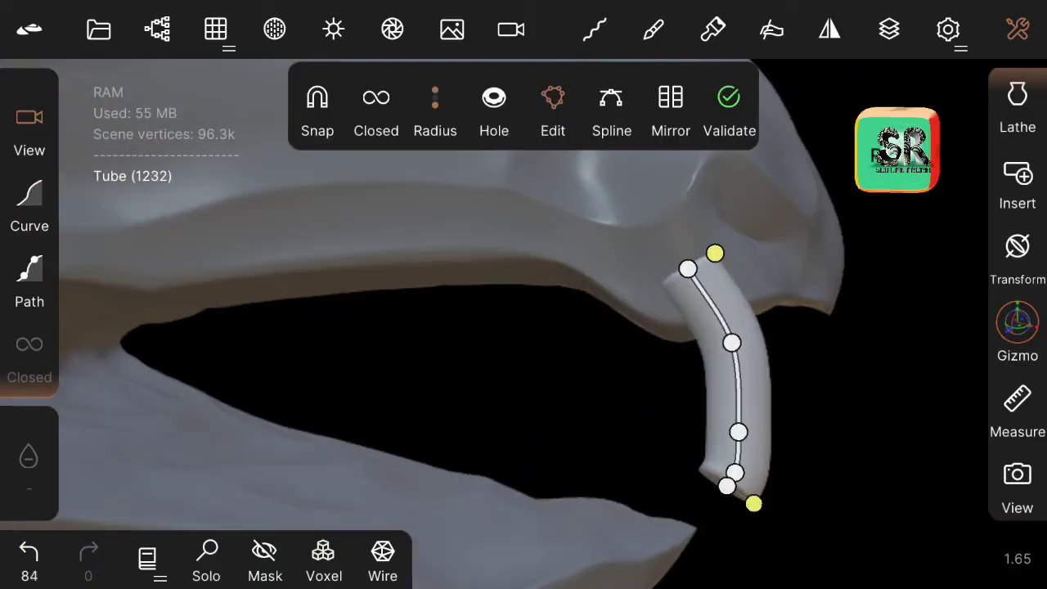
left_click(729, 106)
Step: Position the fang under the upper jaw with the Gizmo, pivot set to Vertex
left_click_drag(529, 308, 420, 392)
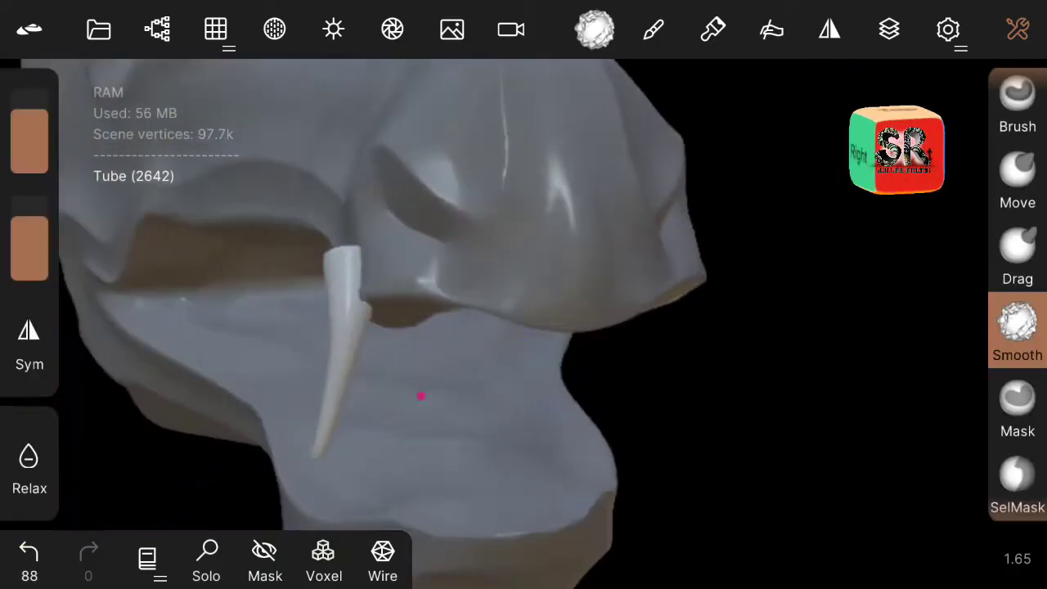
left_click(1017, 327)
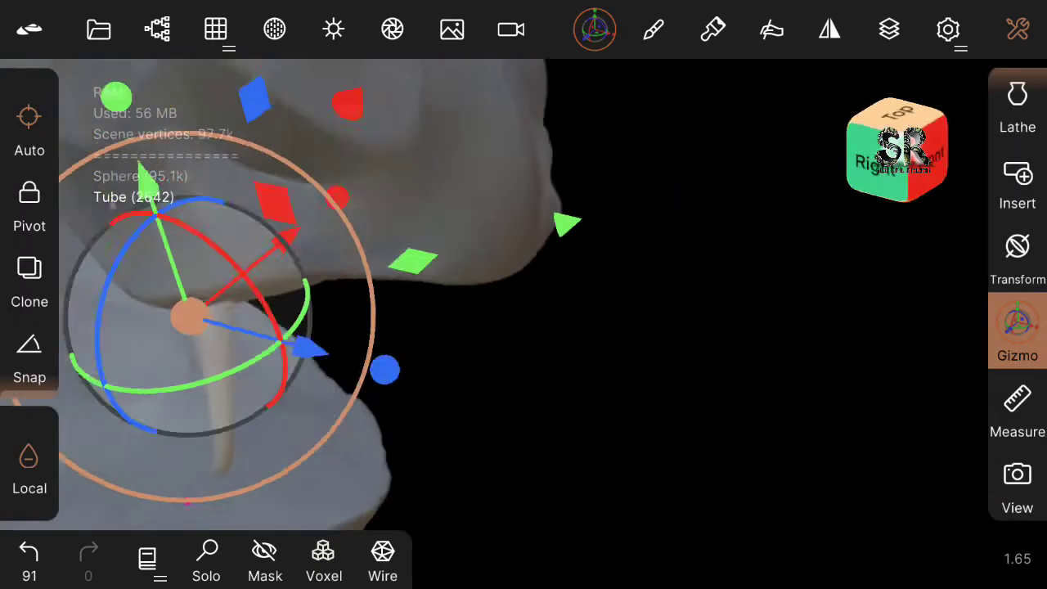
left_click_drag(491, 368, 339, 438)
left_click(595, 30)
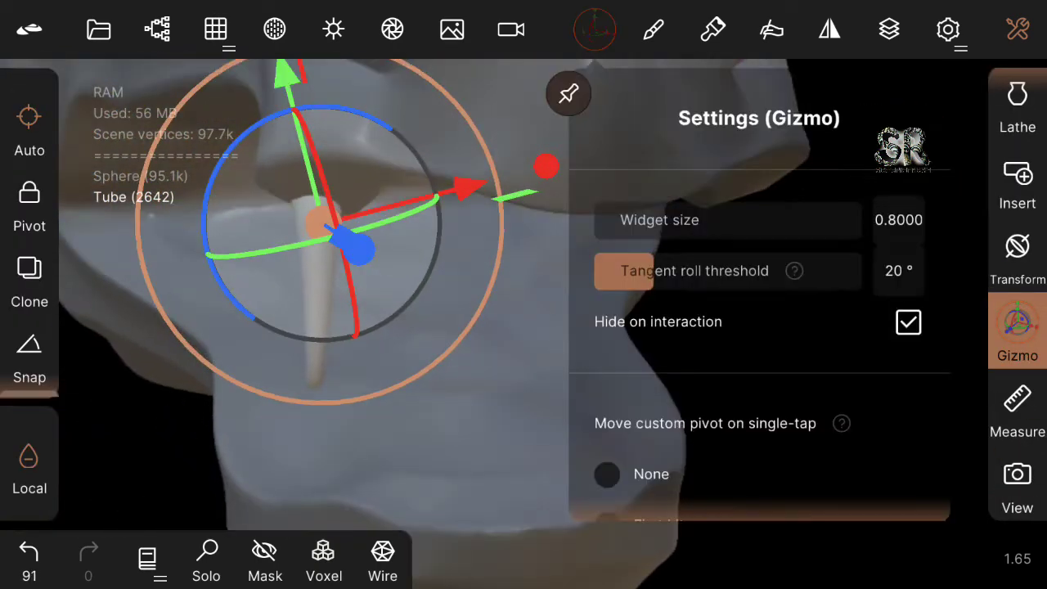
scroll(759, 327, "down", 5)
scroll(759, 327, "up", 4)
left_click(733, 303)
scroll(758, 327, "up", 5)
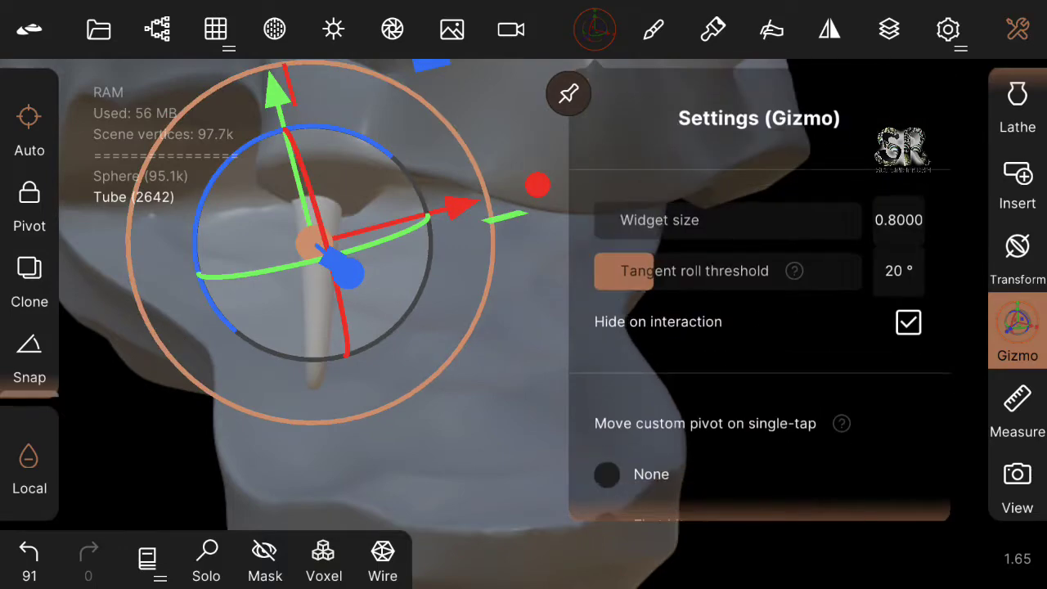
scroll(759, 327, "down", 5)
mouse_move(409, 458)
left_mouse_down()
mouse_move(311, 441)
mouse_move(426, 458)
left_mouse_up()
mouse_move(327, 458)
left_mouse_down()
mouse_move(425, 441)
mouse_move(376, 474)
mouse_move(393, 458)
left_mouse_up()
mouse_move(327, 458)
left_mouse_down()
mouse_move(409, 441)
mouse_move(343, 474)
left_mouse_up()
Step: Smooth the tip of the fang
scroll(1017, 327, "up", 5)
left_click(1017, 200)
left_click(578, 315)
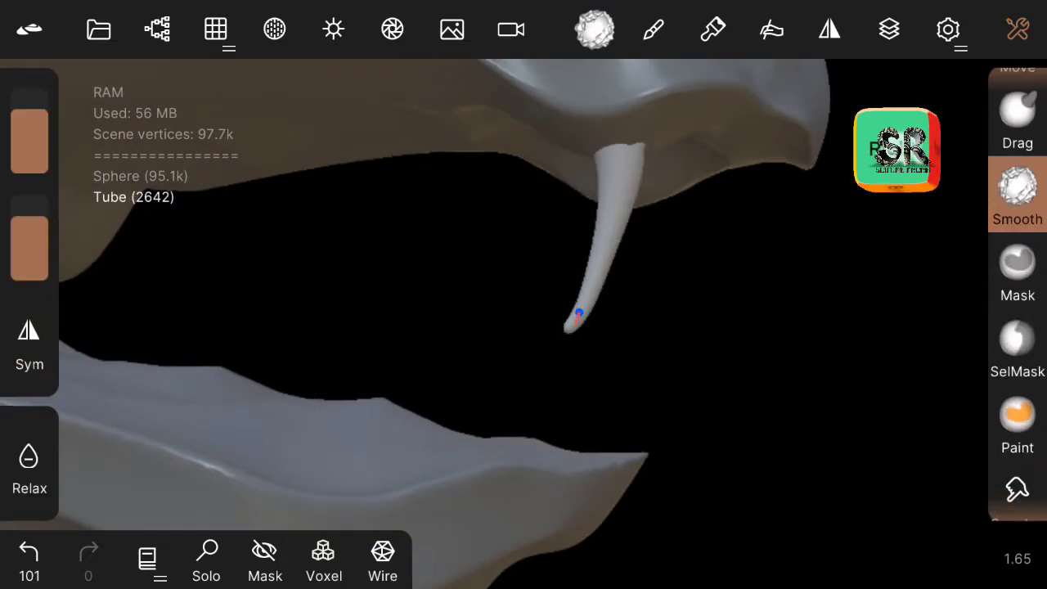
left_click_drag(557, 366, 474, 435)
Step: Enable X symmetry in the Gizmo settings to mirror the fang across the head
scroll(1017, 328, "up", 5)
scroll(1017, 327, "up", 5)
left_click(1017, 327)
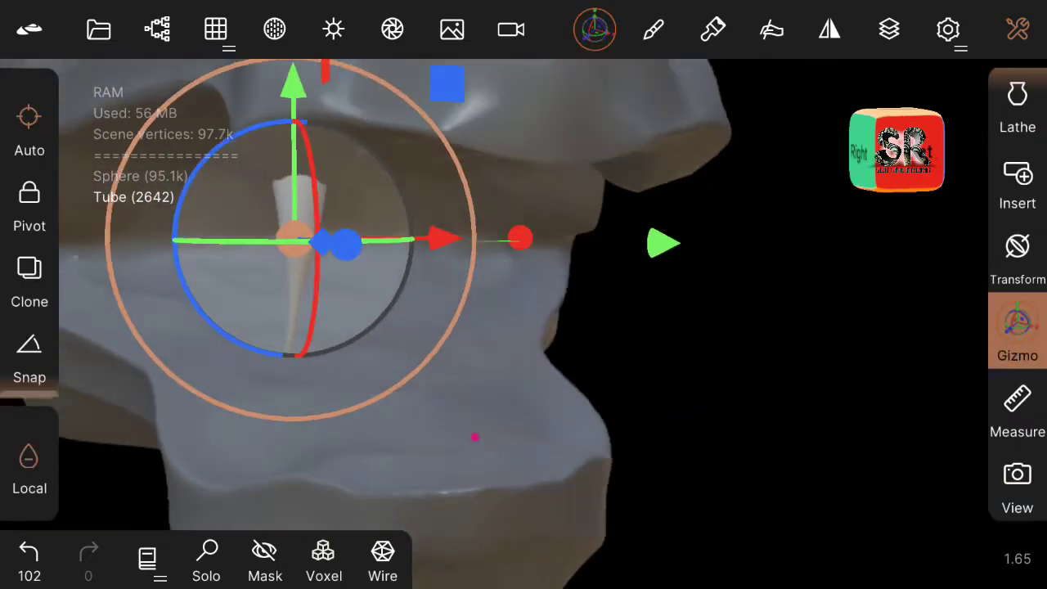
left_click(1017, 327)
scroll(758, 327, "down", 5)
scroll(759, 327, "down", 5)
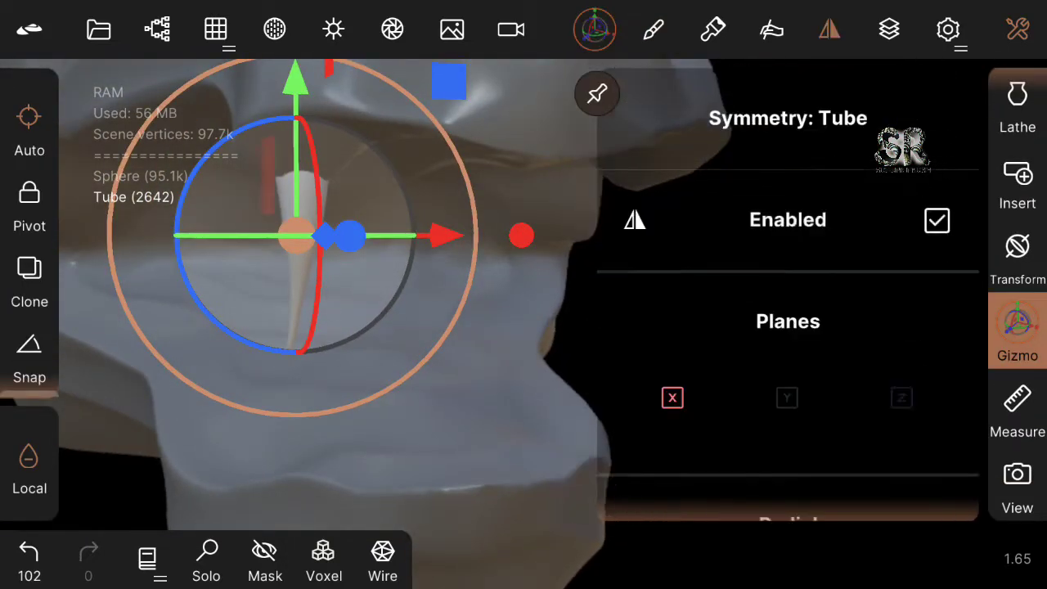
scroll(759, 327, "down", 3)
left_click(701, 84)
left_click(586, 163)
left_click_drag(327, 368, 245, 368)
Step: Duplicate the fang several times and slide the copies back along the upper jaw
left_click(98, 29)
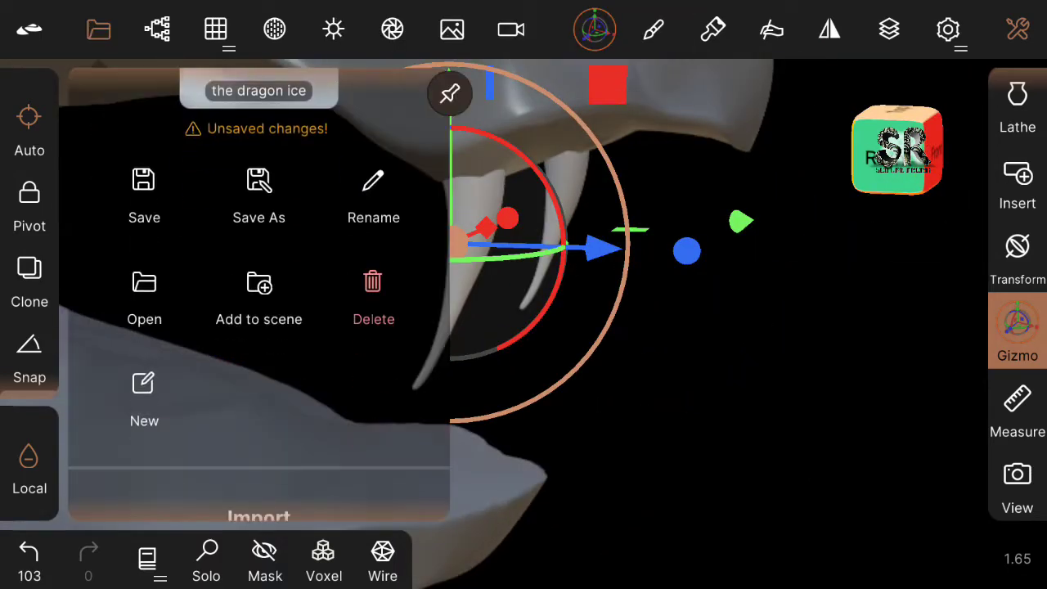
scroll(175, 327, "down", 1)
left_click(98, 29)
left_click(29, 282)
left_click_drag(573, 248, 601, 248)
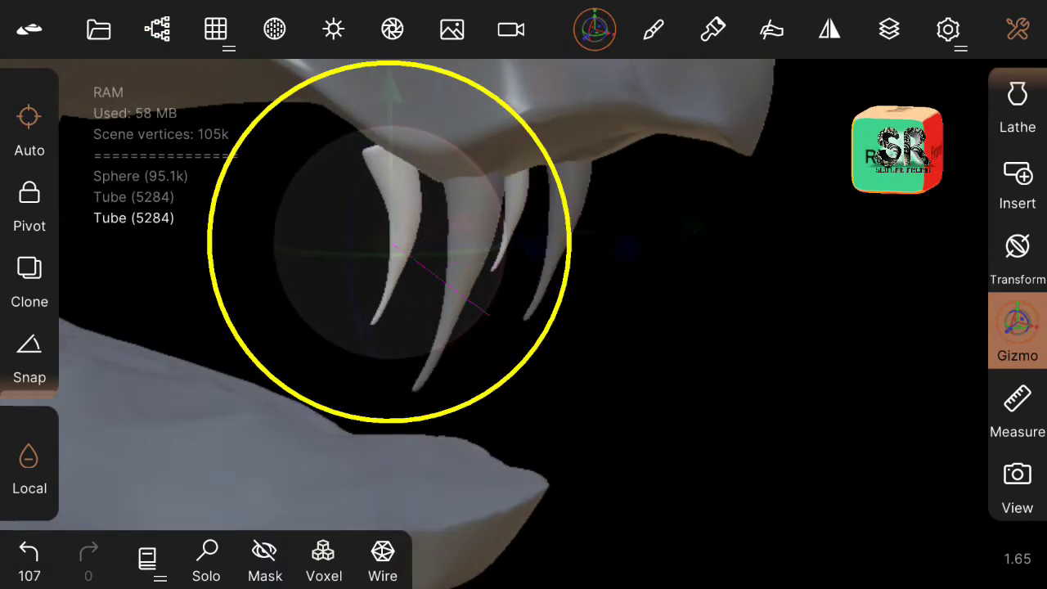
left_click(389, 241)
mouse_move(654, 368)
left_mouse_down()
mouse_move(605, 368)
mouse_move(622, 343)
left_mouse_up()
left_click(30, 282)
mouse_move(524, 299)
left_mouse_down()
mouse_move(515, 286)
mouse_move(530, 321)
left_mouse_up()
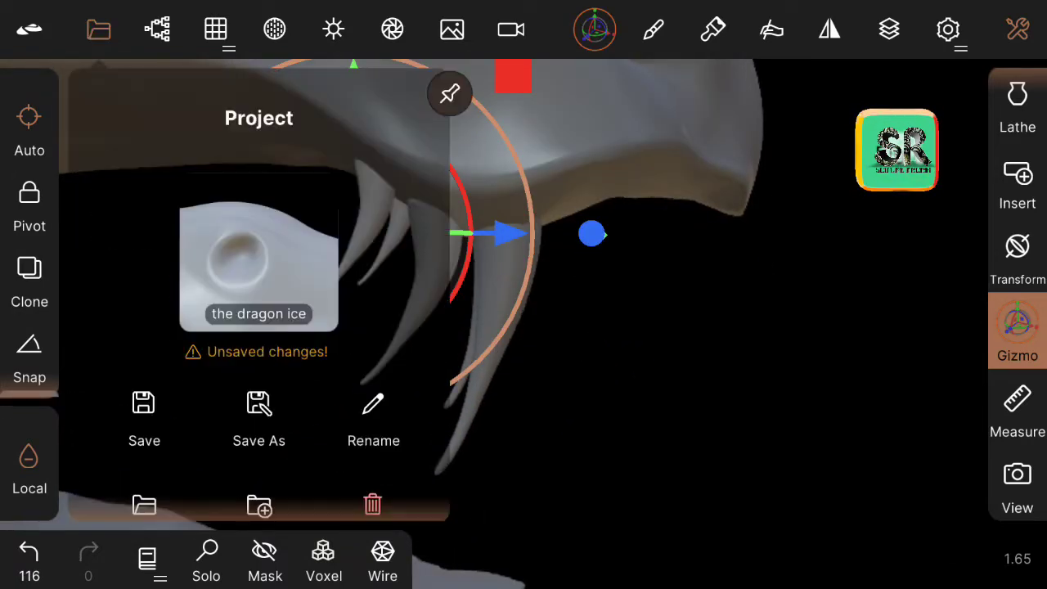
left_click_drag(507, 234, 524, 234)
mouse_move(654, 368)
left_mouse_down()
mouse_move(695, 385)
mouse_move(655, 352)
left_mouse_up()
left_click_drag(491, 311, 507, 314)
left_click_drag(736, 409, 695, 392)
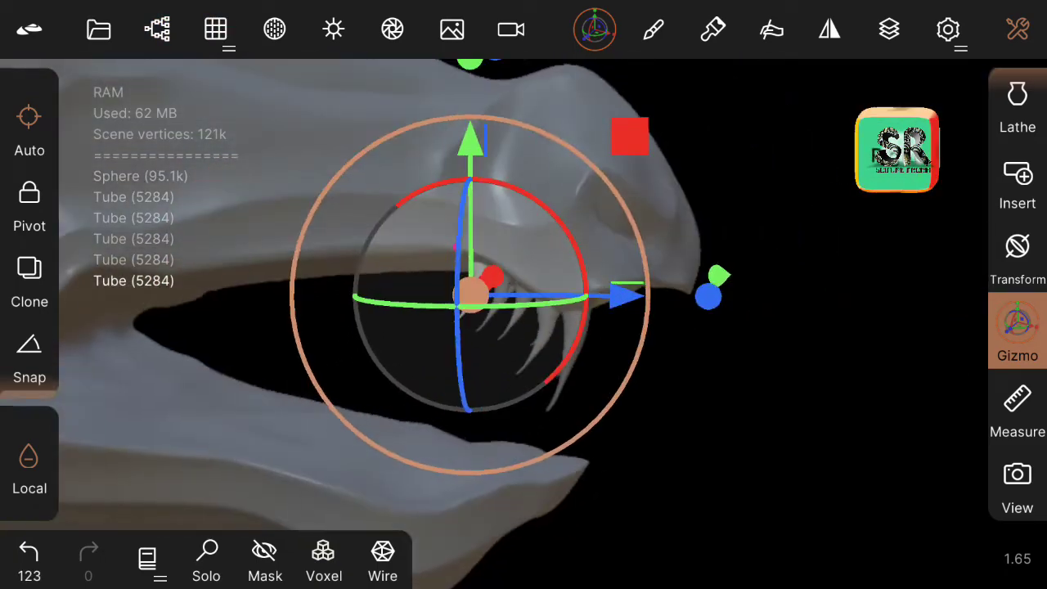
mouse_move(627, 296)
left_mouse_down()
mouse_move(654, 274)
mouse_move(596, 276)
left_mouse_up()
Step: Duplicate more teeth from the object list to extend the row toward the back
left_click(157, 29)
left_click(157, 29)
left_click(157, 29)
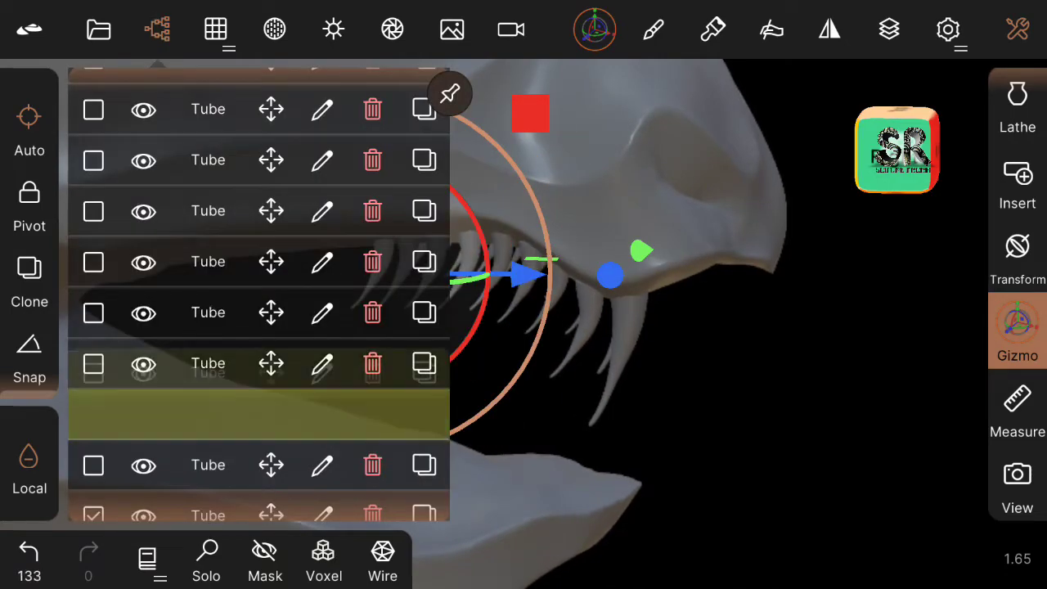
left_click(30, 282)
left_click(216, 29)
left_click_drag(311, 268, 321, 266)
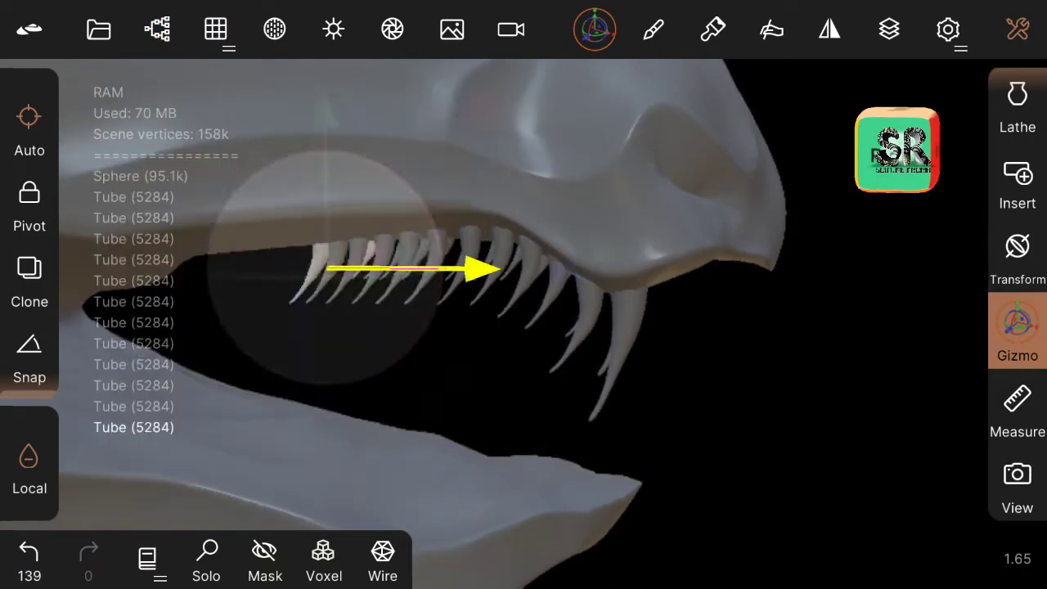
left_click(157, 30)
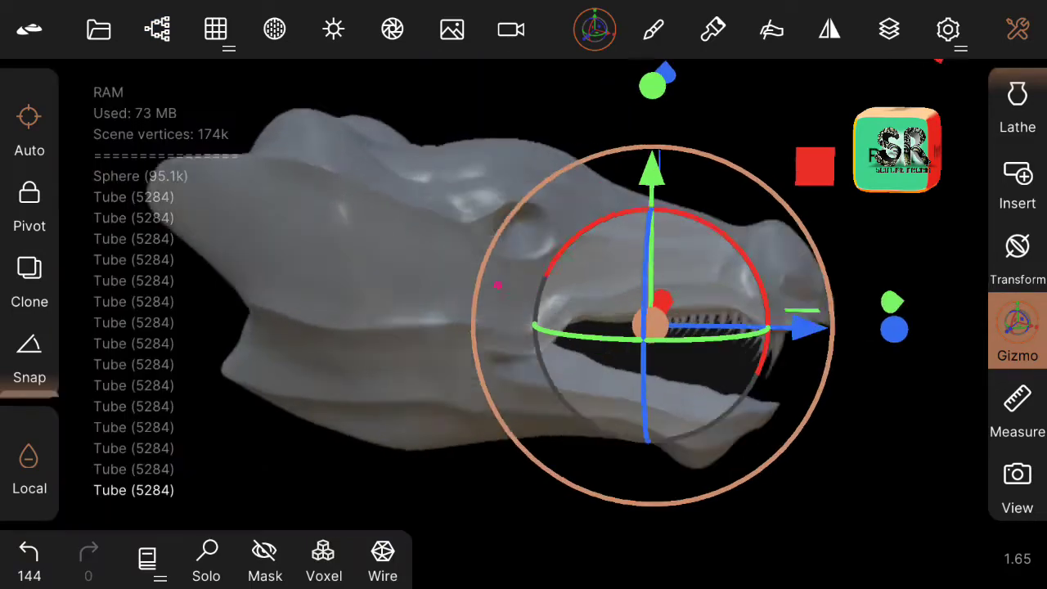
left_click(157, 30)
left_click(157, 29)
left_click(29, 283)
mouse_move(723, 200)
left_mouse_down()
mouse_move(695, 200)
mouse_move(712, 197)
left_mouse_up()
left_click(157, 29)
Step: Slide the teeth row back along the X axis and check it from a side view
left_click(29, 282)
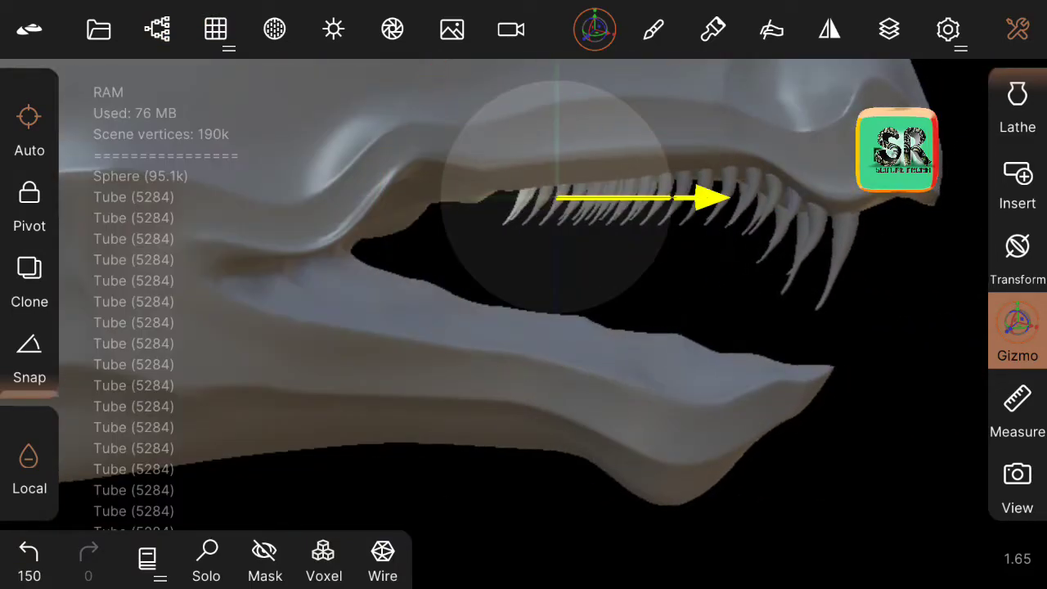
left_click(29, 282)
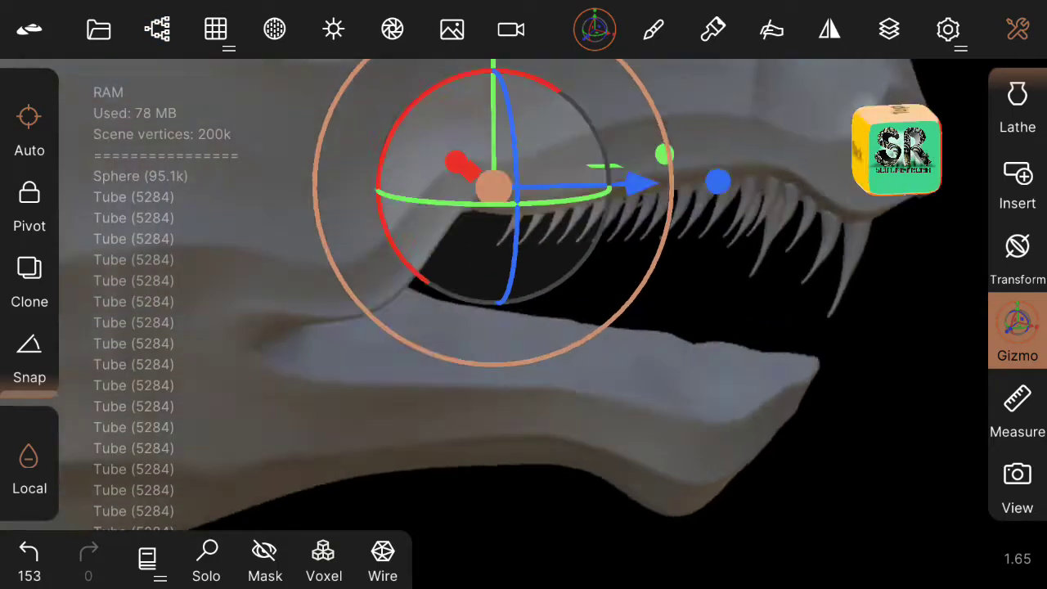
left_click_drag(654, 181, 654, 222)
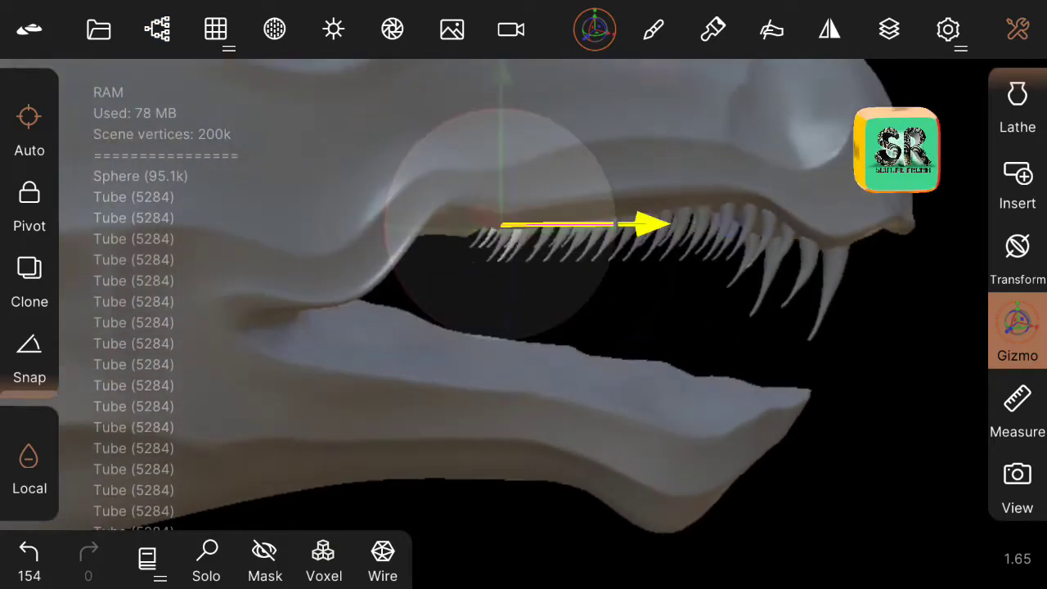
left_click_drag(883, 368, 801, 458)
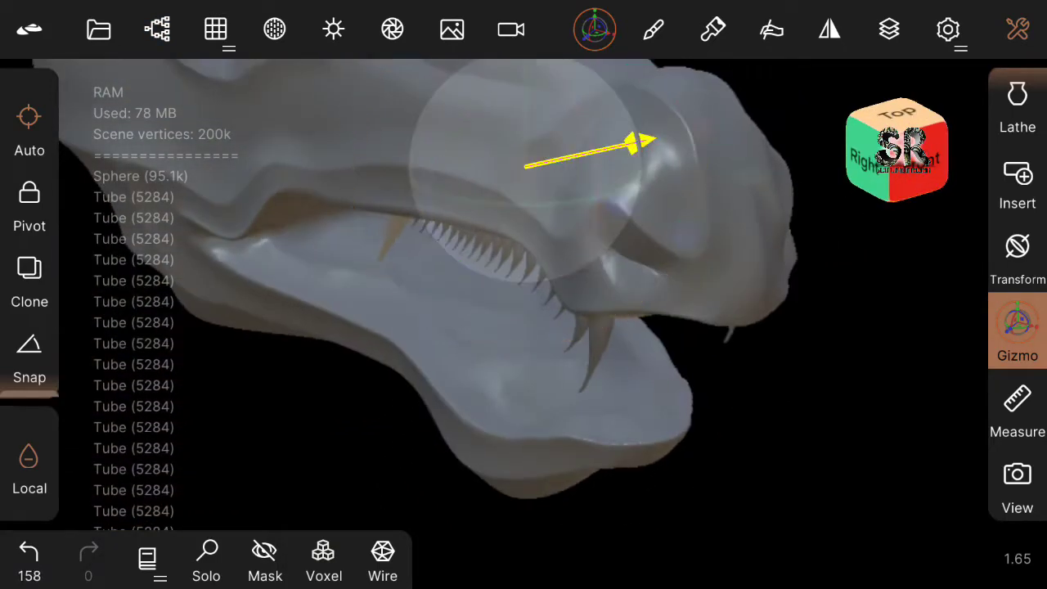
mouse_move(883, 409)
left_mouse_down()
mouse_move(883, 359)
mouse_move(883, 408)
left_mouse_up()
left_click(868, 154)
Step: Orbit the view to look down on the dragon head
left_click_drag(883, 368, 883, 417)
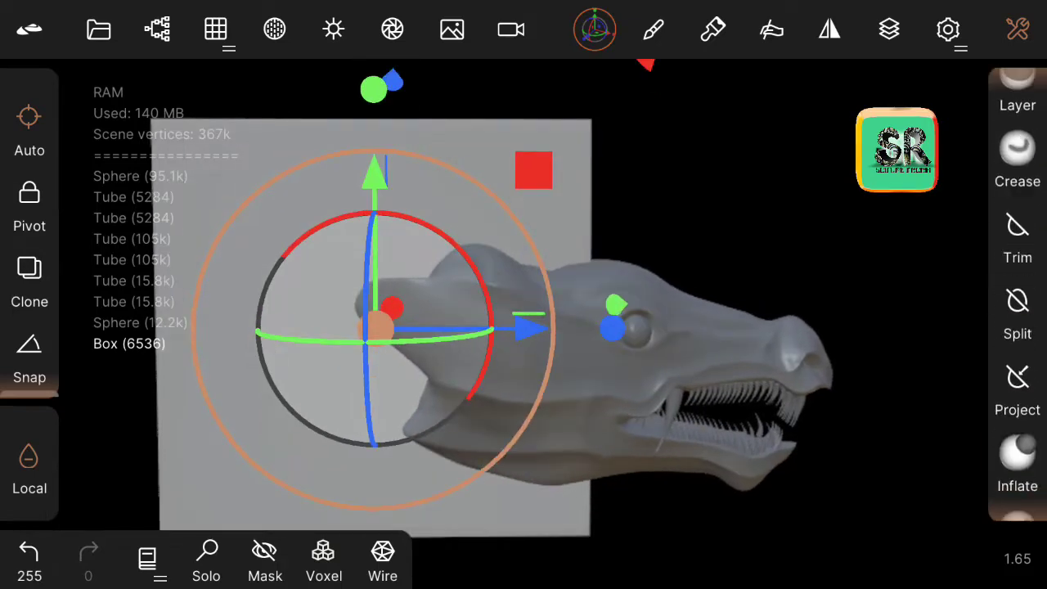
Step: Cut regions away from the flat panel with Lasso trim, undoing unwanted cuts
left_click(1017, 237)
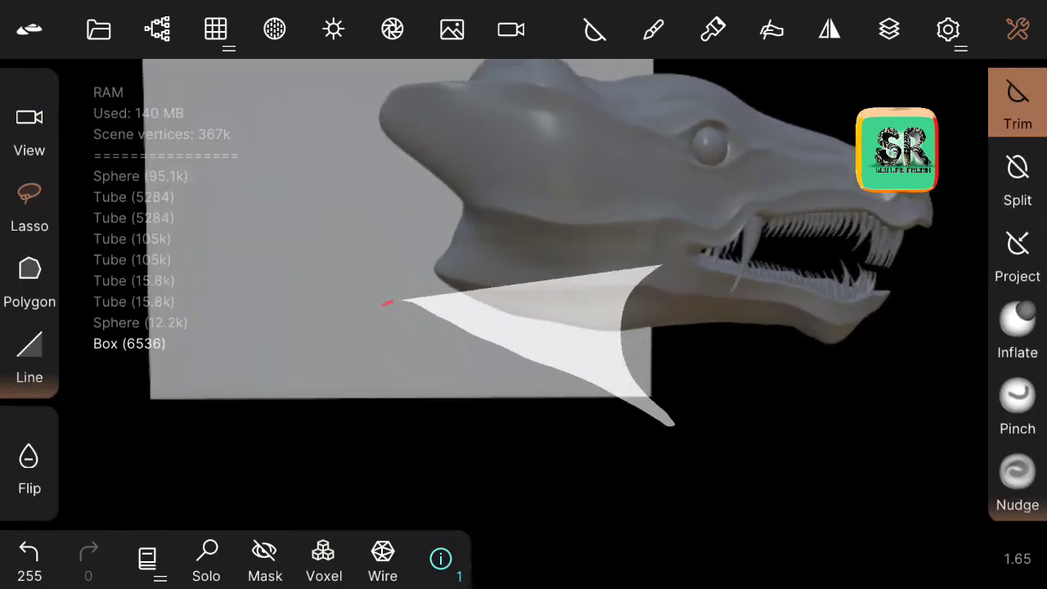
left_click(1017, 339)
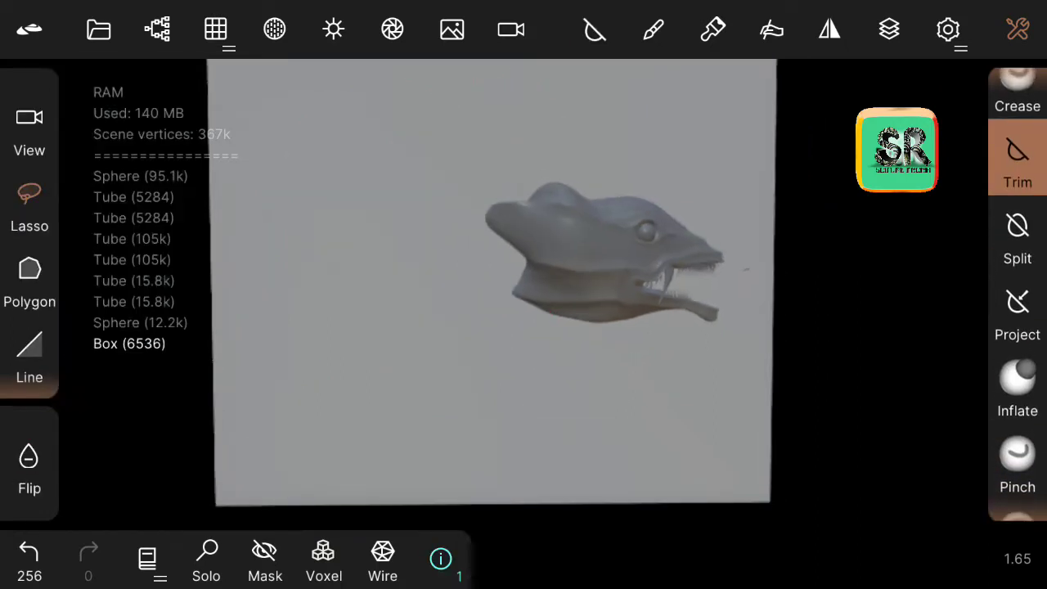
mouse_move(538, 225)
left_mouse_down()
mouse_move(382, 397)
mouse_move(458, 327)
mouse_move(458, 409)
left_mouse_up()
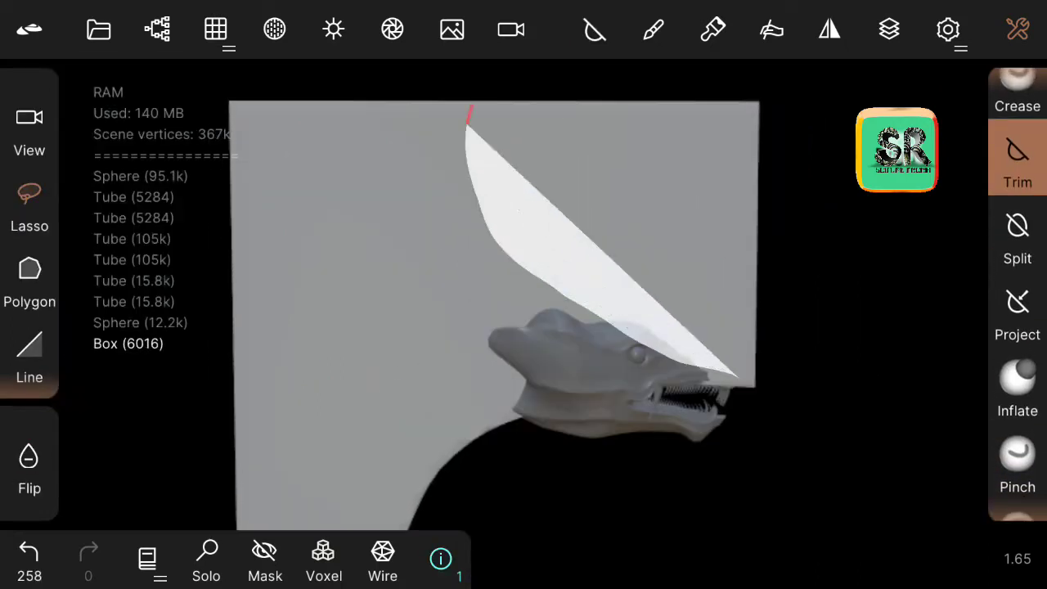
left_click_drag(736, 376, 736, 376)
left_click_drag(460, 123, 460, 325)
key("ctrl+z")
key("ctrl+z")
key("ctrl+z")
key("ctrl+z")
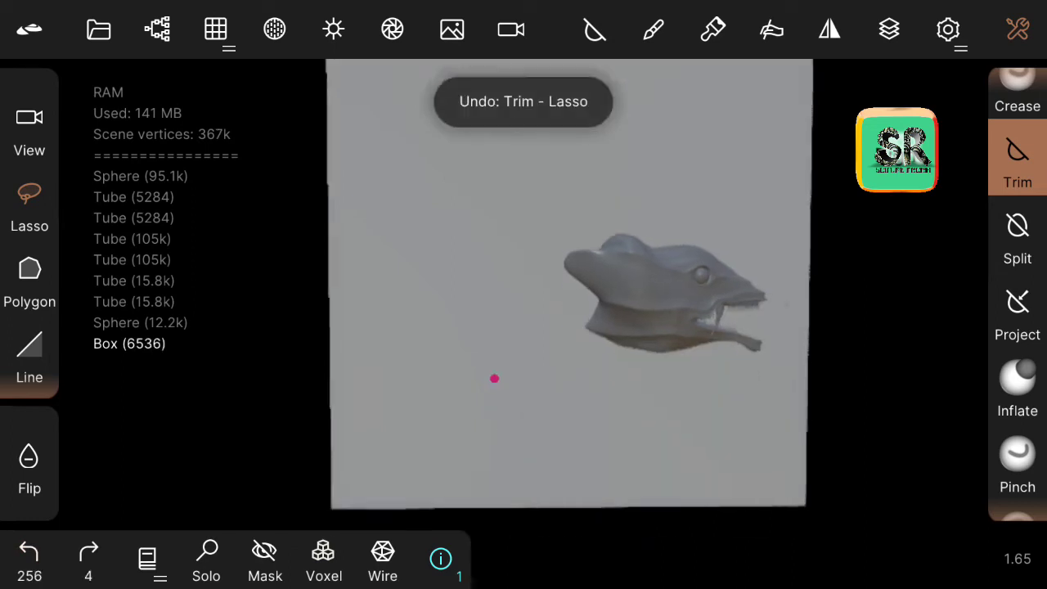
Step: Trim curved bites and notches around the panel's edges to form spikes
left_click_drag(494, 378, 589, 532)
left_click_drag(817, 131, 621, 343)
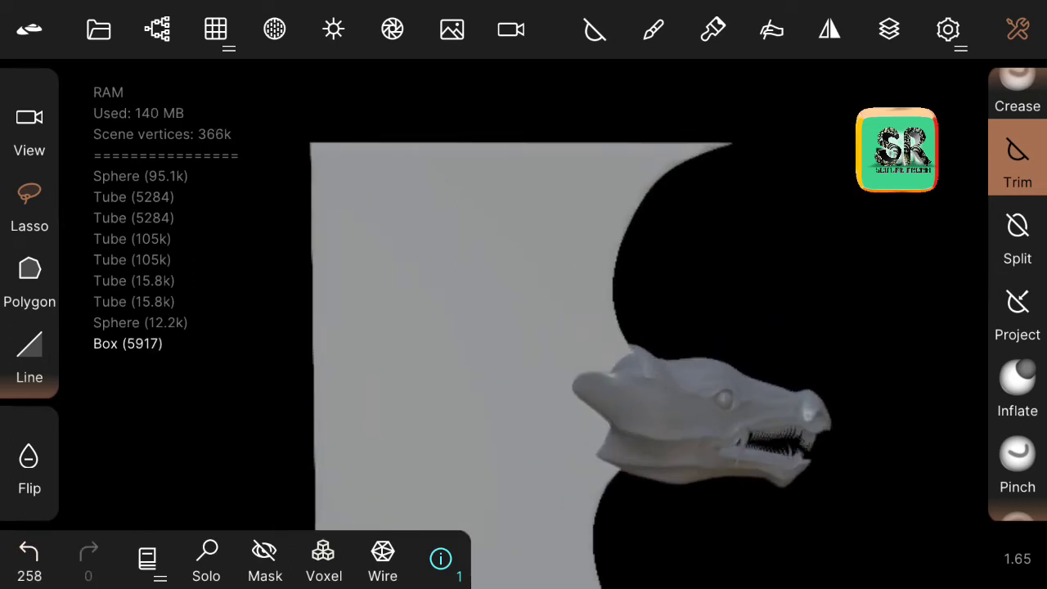
left_click_drag(736, 126, 736, 127)
left_click_drag(491, 213, 326, 372)
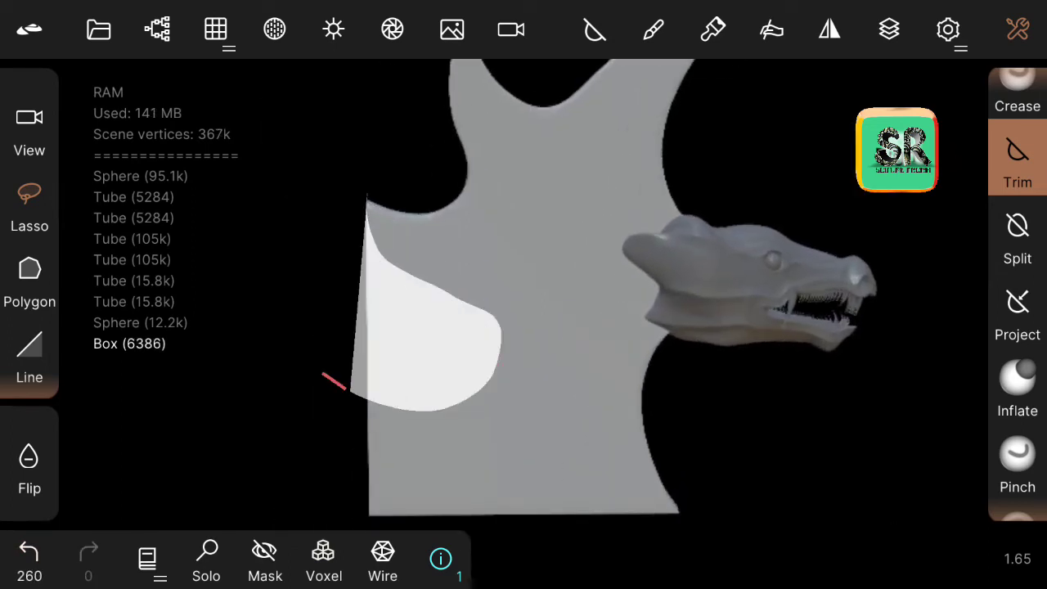
left_click_drag(711, 499, 596, 374)
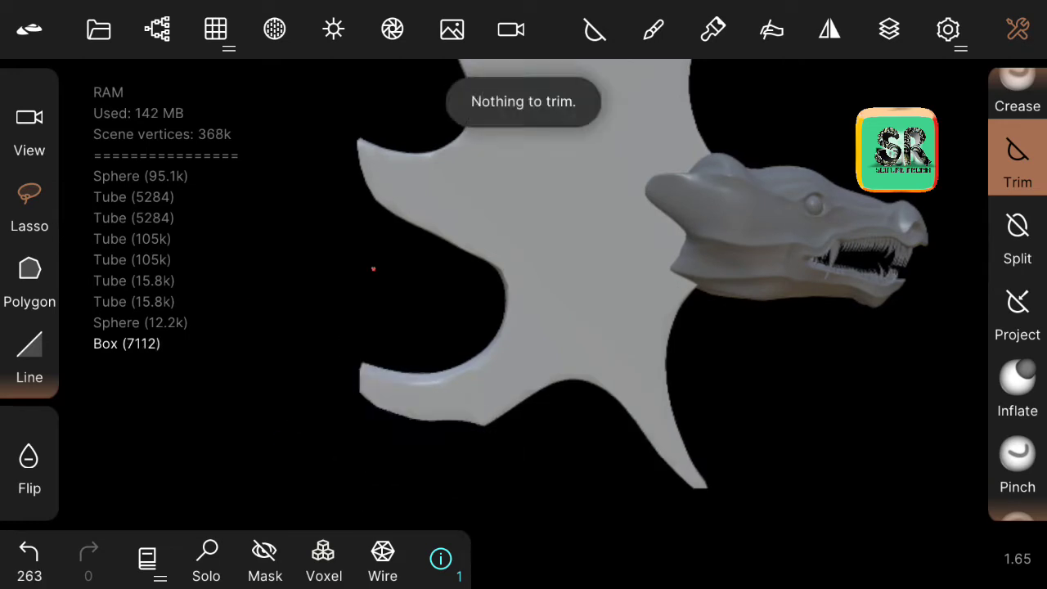
left_click_drag(379, 365, 506, 380)
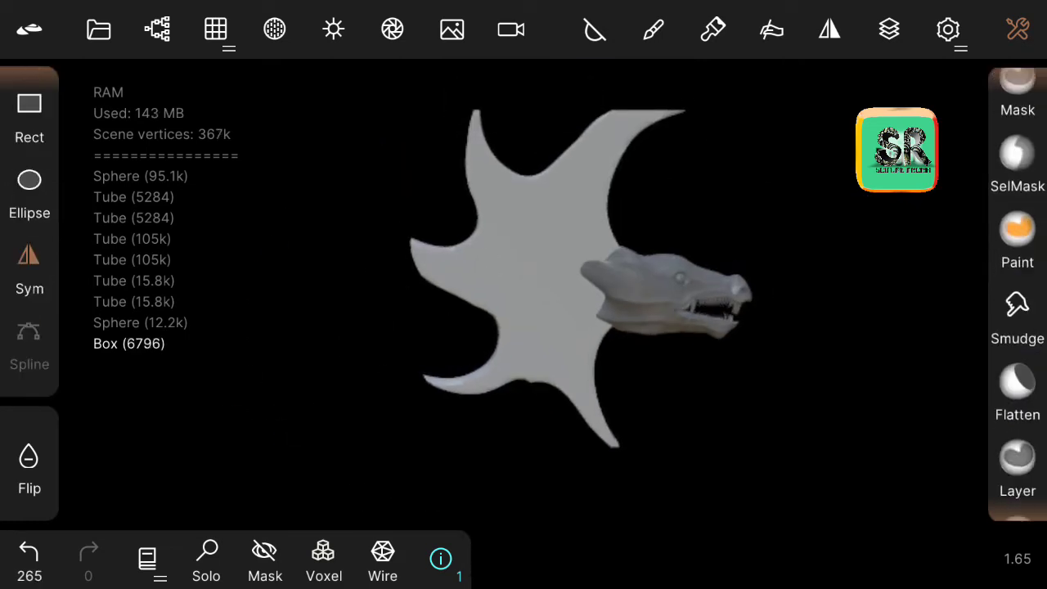
Step: Smooth the fin panel's cut edges with the Smooth brush
left_click(1017, 221)
left_click_drag(736, 474, 474, 346)
mouse_move(458, 311)
left_mouse_down()
mouse_move(433, 327)
mouse_move(477, 373)
mouse_move(568, 306)
mouse_move(355, 152)
mouse_move(287, 460)
mouse_move(273, 449)
left_mouse_up()
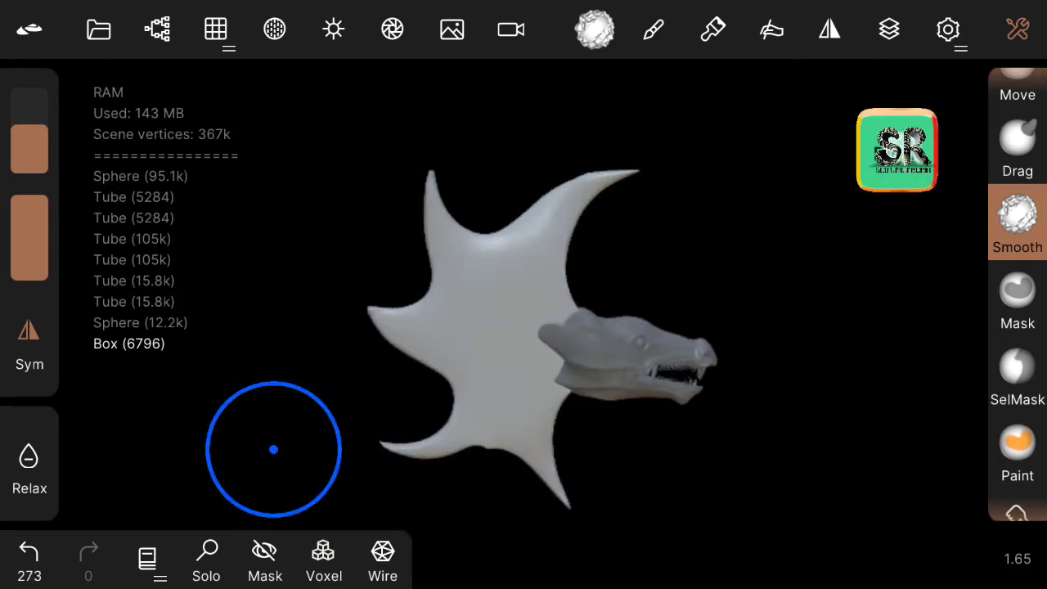
Step: Pull the fin's spike tips into longer points with Move, undoing unwanted strokes
left_click(1017, 152)
left_click_drag(491, 388, 299, 316)
left_click(1017, 82)
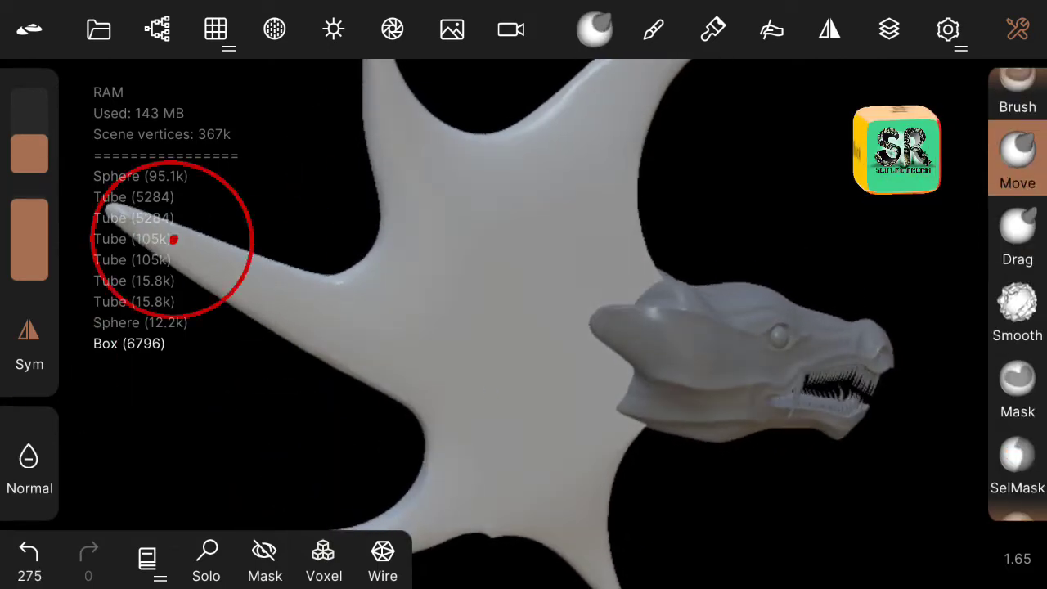
left_click_drag(173, 238, 395, 502)
key("ctrl+z")
key("ctrl+z")
mouse_move(217, 321)
left_mouse_down()
mouse_move(299, 222)
mouse_move(299, 303)
left_mouse_up()
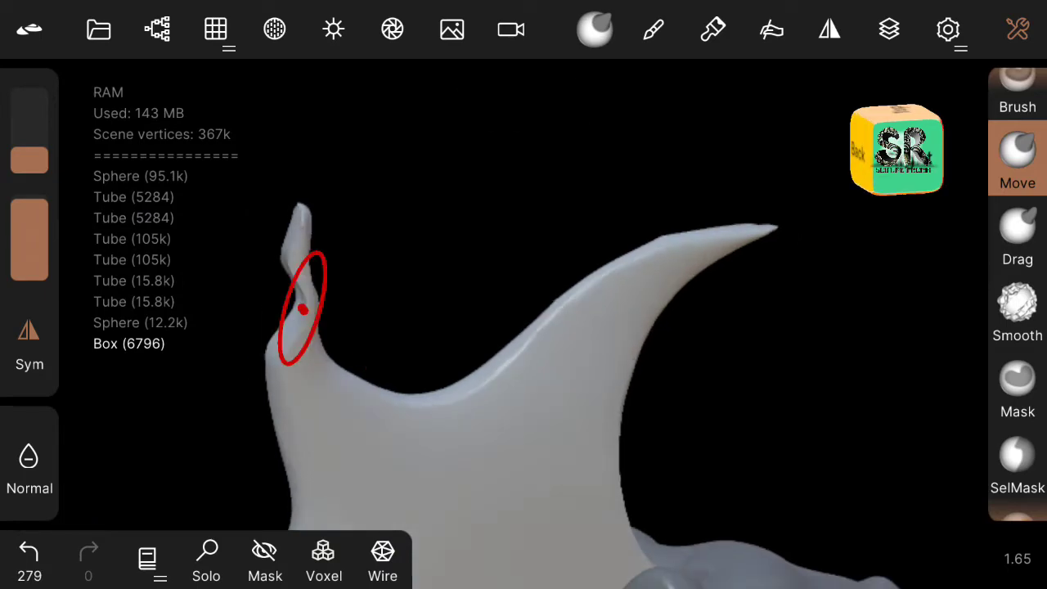
key("ctrl+z")
key("ctrl+z")
mouse_move(515, 249)
left_mouse_down()
mouse_move(492, 419)
mouse_move(607, 514)
mouse_move(497, 397)
mouse_move(603, 341)
mouse_move(611, 324)
left_mouse_up()
key("ctrl+z")
left_click_drag(611, 325, 611, 324)
mouse_move(513, 350)
left_mouse_down()
mouse_move(449, 450)
mouse_move(812, 360)
left_mouse_up()
Step: Crease the fin's spike edges with a lowered stroke intensity
scroll(1017, 286, "up", 5)
left_click(1018, 106)
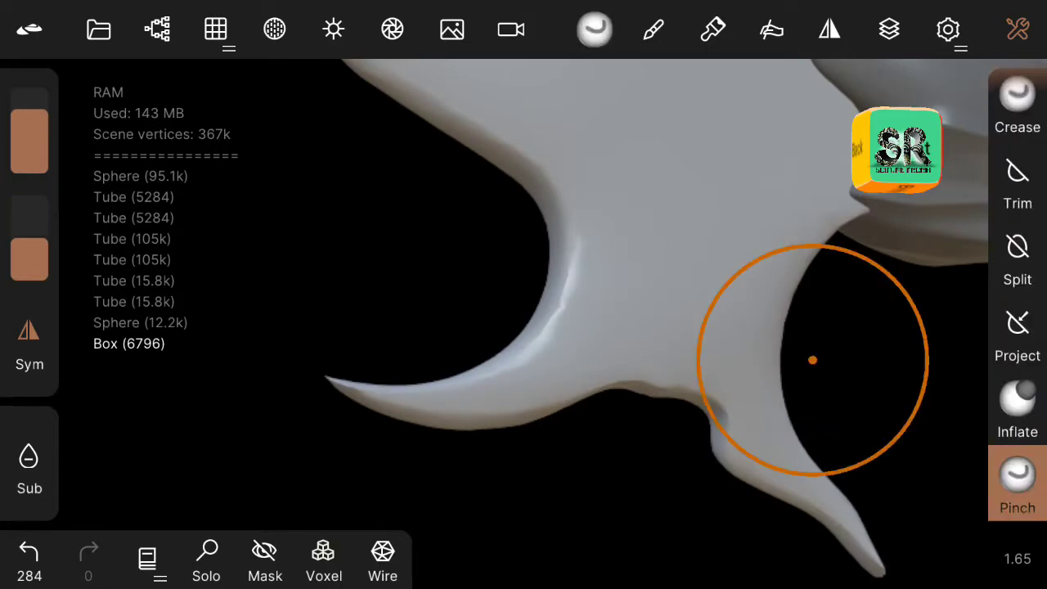
mouse_move(1018, 107)
left_mouse_down()
mouse_move(755, 451)
mouse_move(736, 499)
mouse_move(265, 265)
mouse_move(619, 413)
mouse_move(264, 264)
mouse_move(491, 504)
mouse_move(433, 230)
mouse_move(480, 456)
left_mouse_up()
key("ctrl+z")
key("ctrl+z")
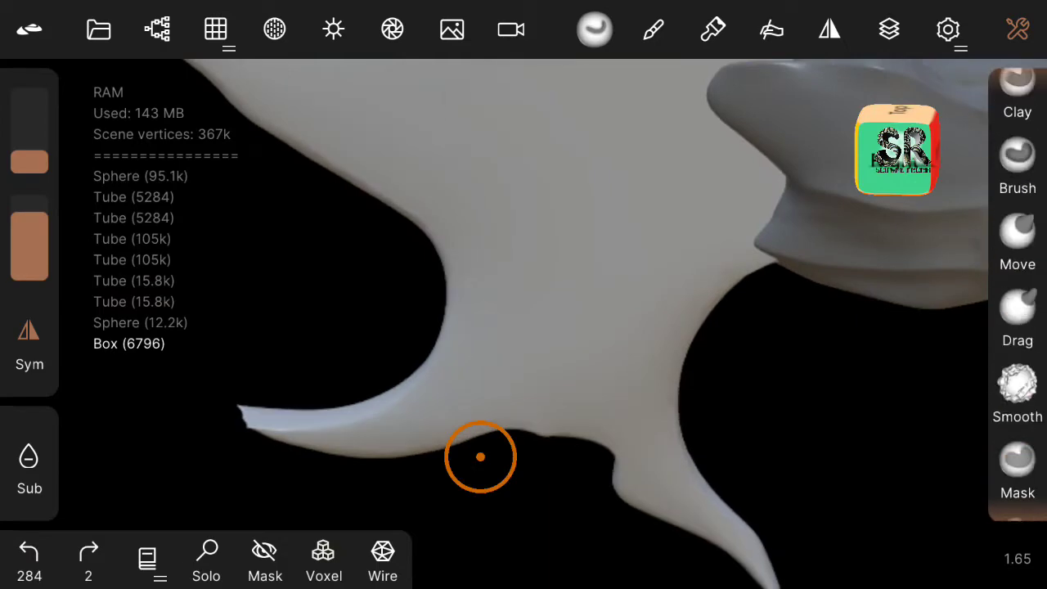
mouse_move(391, 456)
left_mouse_down()
mouse_move(876, 518)
mouse_move(663, 332)
left_mouse_up()
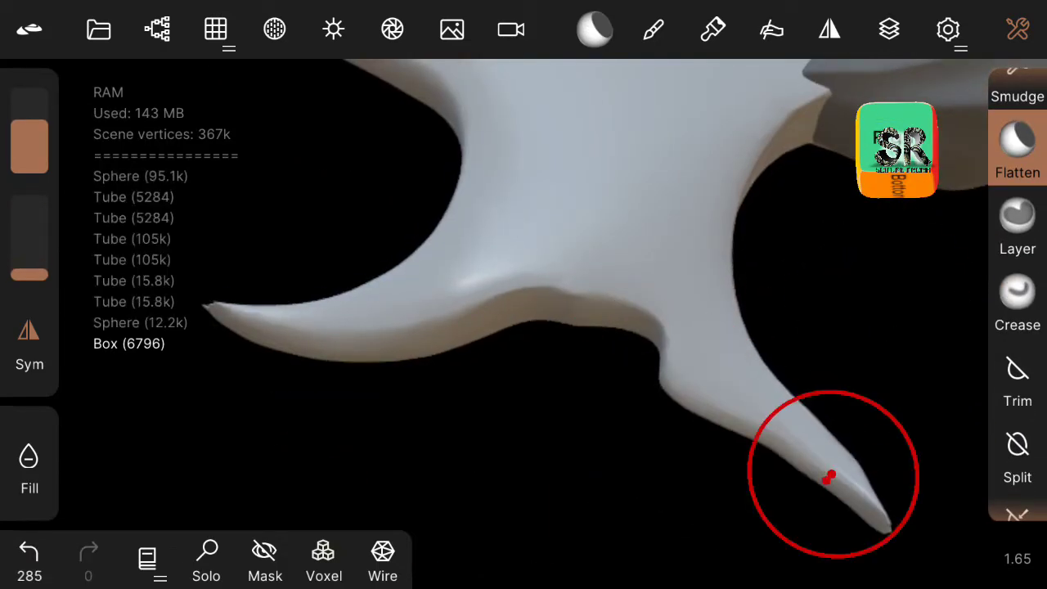
mouse_move(828, 477)
left_mouse_down()
mouse_move(387, 363)
mouse_move(507, 444)
mouse_move(467, 373)
mouse_move(488, 368)
mouse_move(380, 472)
mouse_move(295, 464)
mouse_move(486, 367)
mouse_move(682, 378)
left_mouse_up()
left_click_drag(1017, 408, 1017, 245)
Step: Flatten the fin's surface and inner curve, and shape its inner edge with the standard brush
left_click(1017, 286)
mouse_move(682, 378)
left_mouse_down()
mouse_move(397, 305)
mouse_move(622, 255)
left_mouse_up()
mouse_move(648, 218)
left_mouse_down()
mouse_move(649, 191)
mouse_move(778, 455)
mouse_move(564, 474)
mouse_move(230, 421)
left_mouse_up()
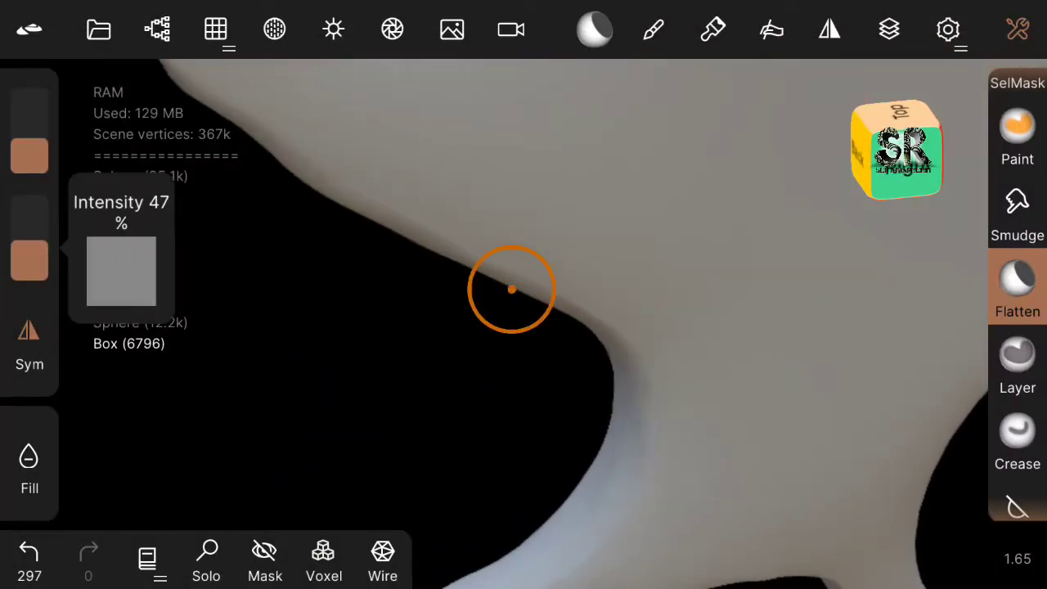
left_click_drag(1017, 246, 1017, 425)
left_click_drag(1017, 164, 1017, 319)
left_click(1017, 180)
left_click_drag(289, 334, 425, 200)
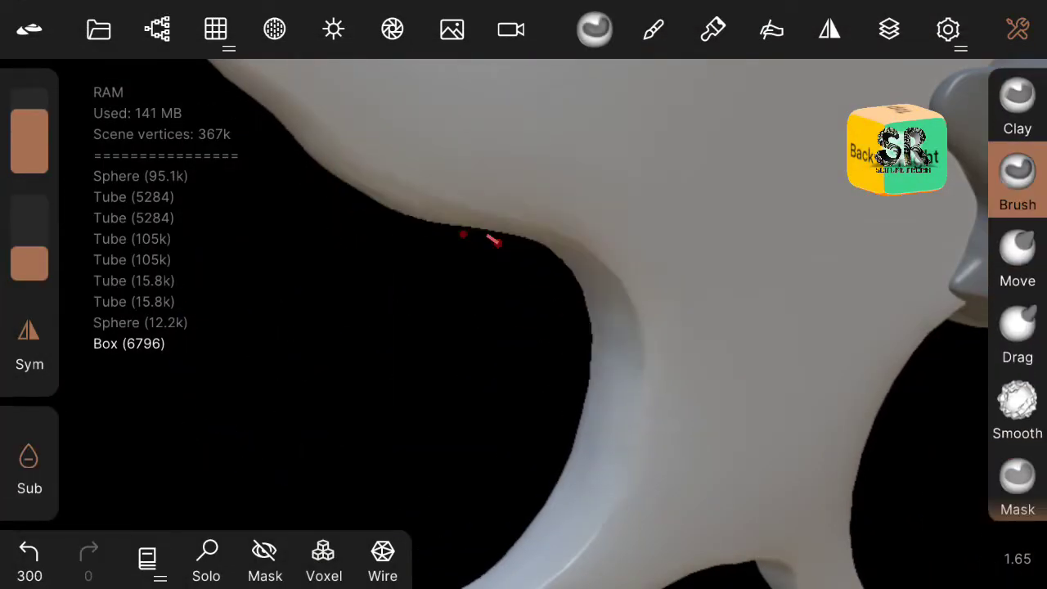
key("ctrl+z")
key("ctrl+z")
Step: Smooth the fin's inner curve and surface
left_click(1017, 409)
mouse_move(507, 493)
left_mouse_down()
mouse_move(532, 561)
mouse_move(286, 343)
mouse_move(510, 394)
left_mouse_up()
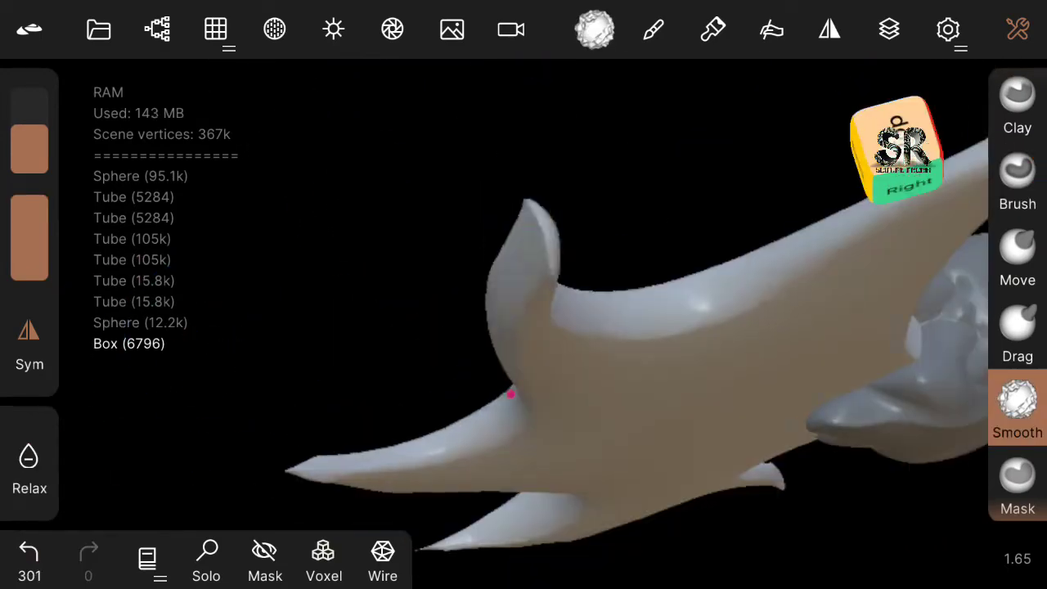
left_click_drag(559, 184, 472, 220)
mouse_move(523, 378)
left_mouse_down()
mouse_move(549, 407)
mouse_move(528, 385)
mouse_move(536, 369)
left_mouse_up()
left_click(157, 29)
left_click(157, 29)
left_click_drag(843, 275, 150, 343)
Step: Raise the fin mesh resolution to 33.2k vertices
left_click(215, 30)
left_click(1017, 346)
mouse_move(275, 302)
left_mouse_down()
mouse_move(507, 327)
mouse_move(254, 362)
left_mouse_up()
left_click(1017, 217)
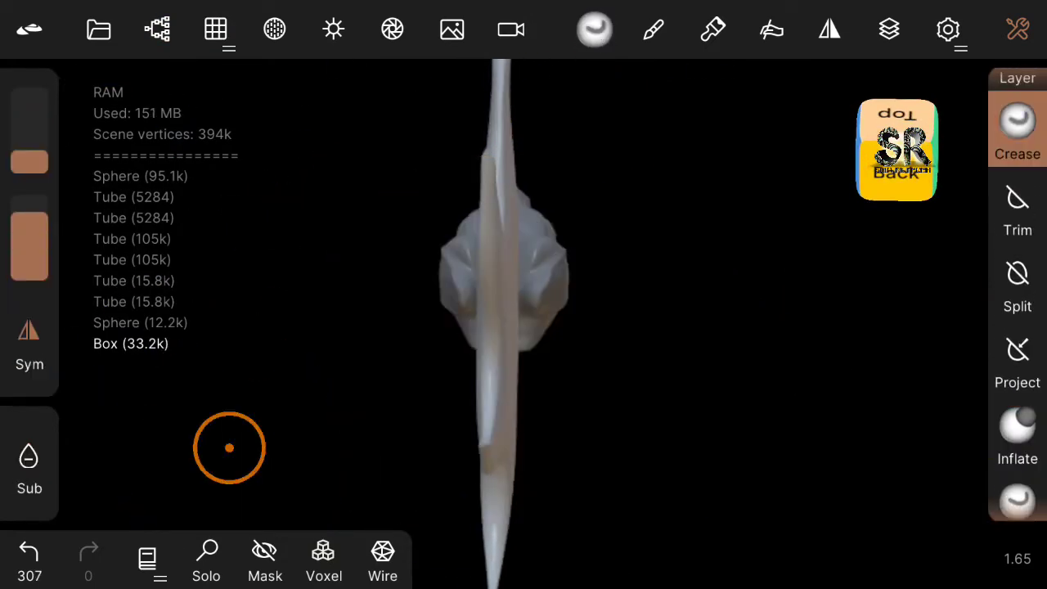
Step: Crease rib-like ridges along each of the fin's spikes
left_click_drag(229, 447, 787, 350)
mouse_move(463, 327)
left_mouse_down()
mouse_move(608, 191)
mouse_move(498, 346)
mouse_move(606, 368)
mouse_move(484, 338)
mouse_move(512, 278)
mouse_move(474, 411)
mouse_move(487, 411)
mouse_move(509, 354)
mouse_move(482, 364)
mouse_move(500, 399)
mouse_move(652, 503)
mouse_move(850, 280)
left_mouse_up()
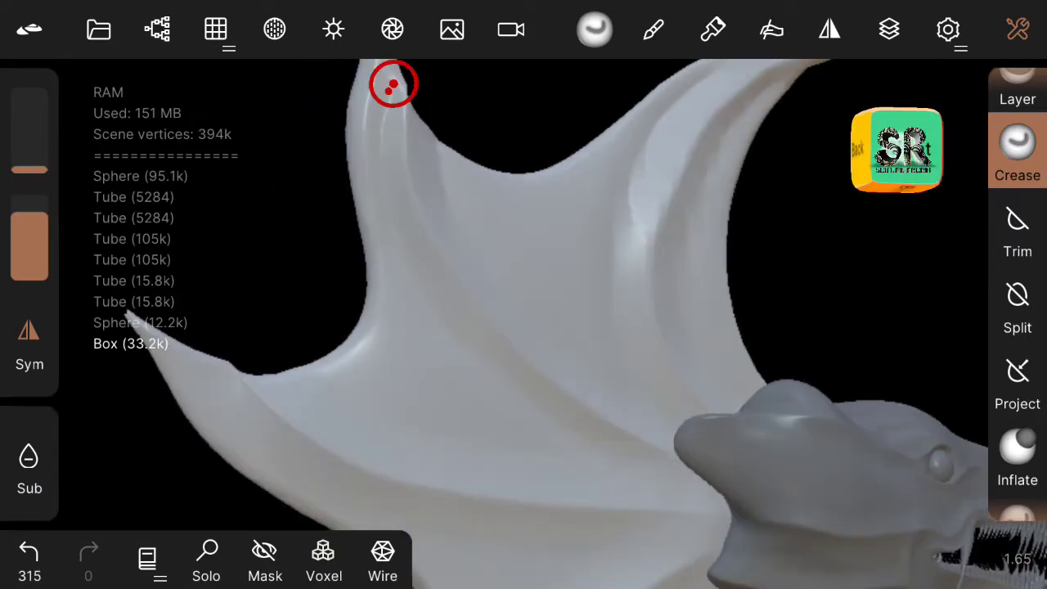
left_click_drag(392, 85, 645, 371)
left_click_drag(362, 239, 500, 384)
Step: Subdivide the fin mesh to about 133k vertices, bringing the scene to 494k
left_click(215, 29)
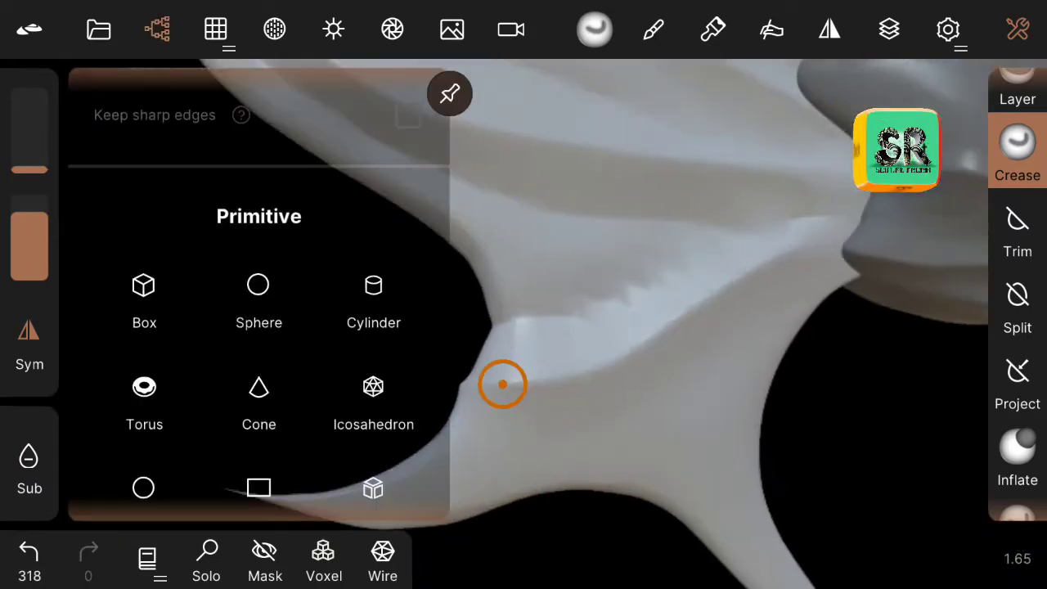
scroll(246, 327, "up", 5)
left_click(344, 481)
left_click(215, 30)
mouse_move(437, 361)
left_mouse_down()
mouse_move(506, 388)
mouse_move(531, 367)
mouse_move(498, 414)
mouse_move(504, 459)
left_mouse_up()
Step: Pull a symmetric pair of long, pointed horns up from the head with the Move brush
left_click(1016, 262)
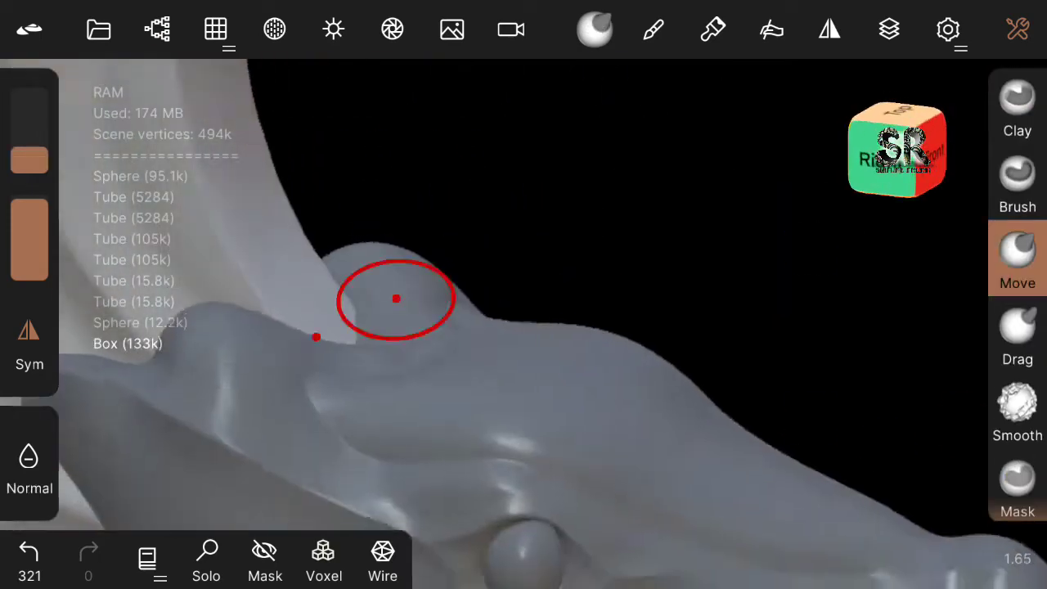
left_click_drag(395, 297, 415, 71)
key("ctrl+z")
mouse_move(447, 278)
left_mouse_down()
mouse_move(450, 329)
mouse_move(239, 328)
left_mouse_up()
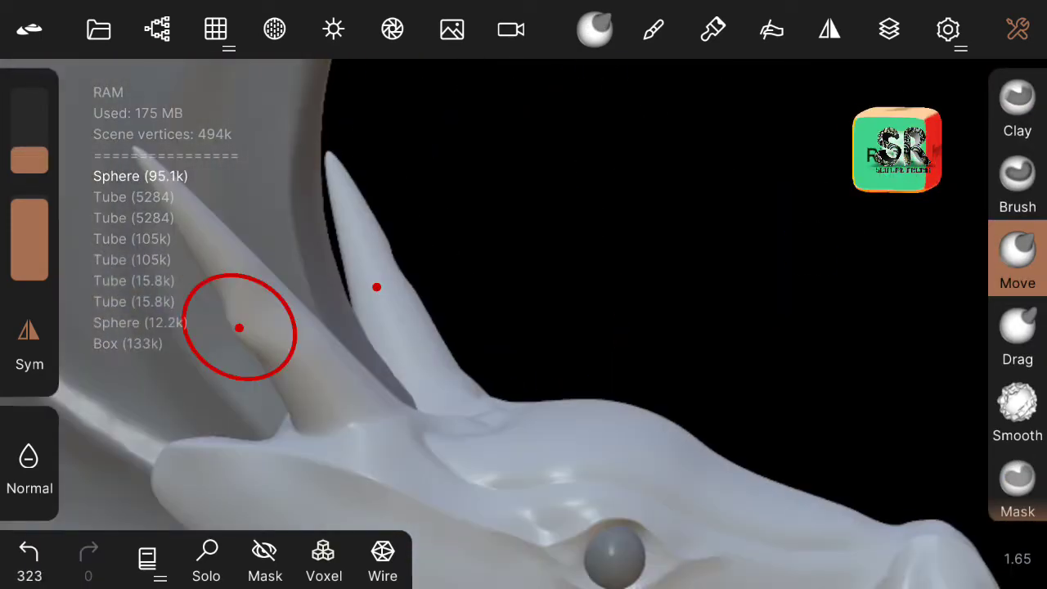
mouse_move(192, 243)
left_mouse_down()
mouse_move(234, 358)
mouse_move(159, 205)
mouse_move(420, 362)
mouse_move(310, 402)
left_mouse_up()
mouse_move(271, 373)
left_mouse_down()
mouse_move(219, 288)
mouse_move(453, 378)
mouse_move(467, 373)
mouse_move(315, 346)
left_mouse_up()
left_click(157, 30)
Step: Duplicate the 133k fin and rotate the copy into place behind the head
left_click(93, 317)
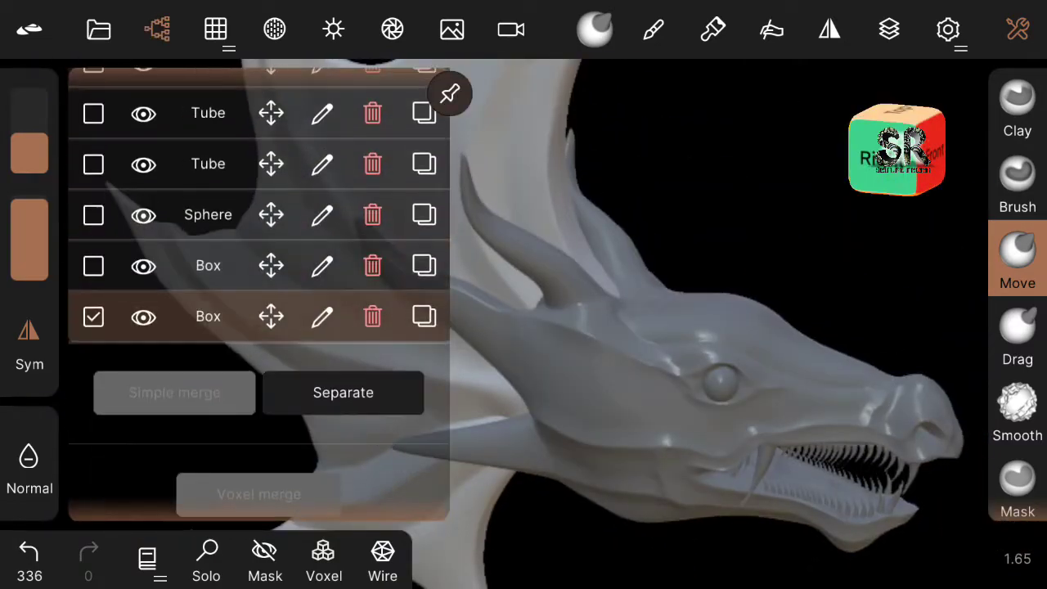
left_click(829, 30)
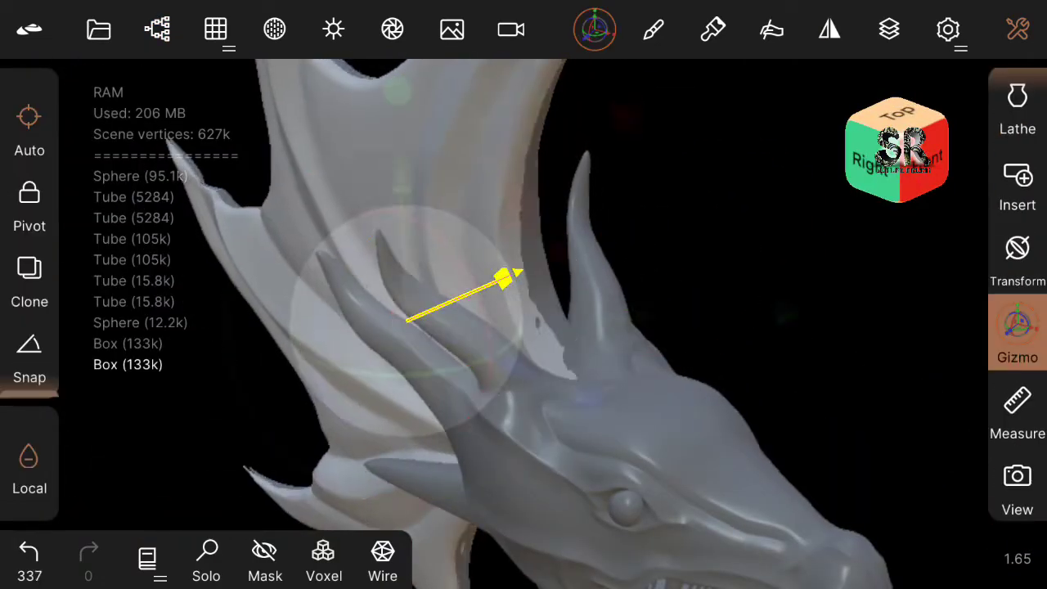
left_click(497, 278)
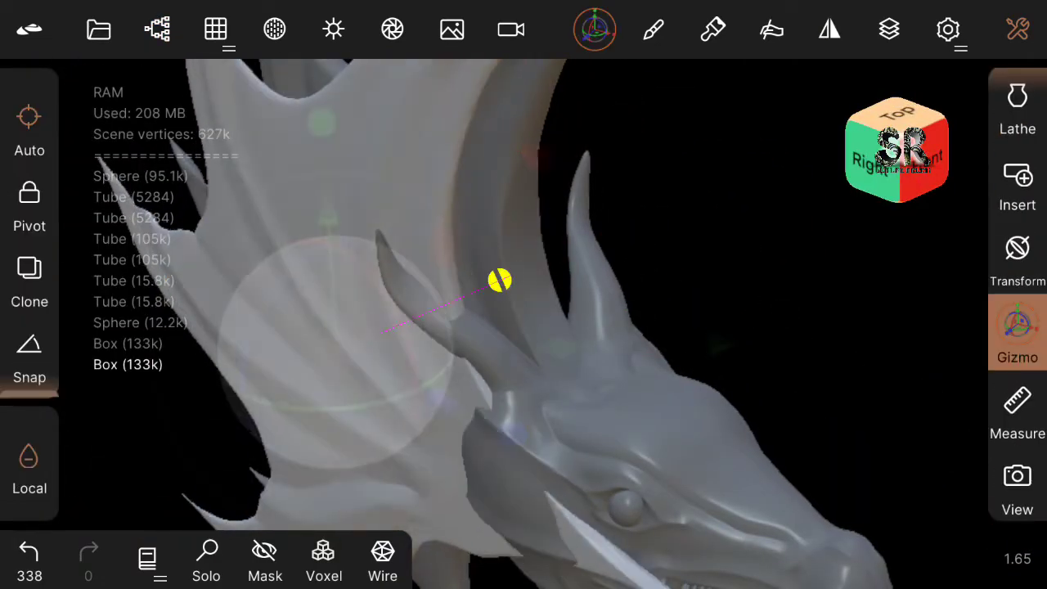
key("ctrl+z")
left_click_drag(298, 365, 454, 326)
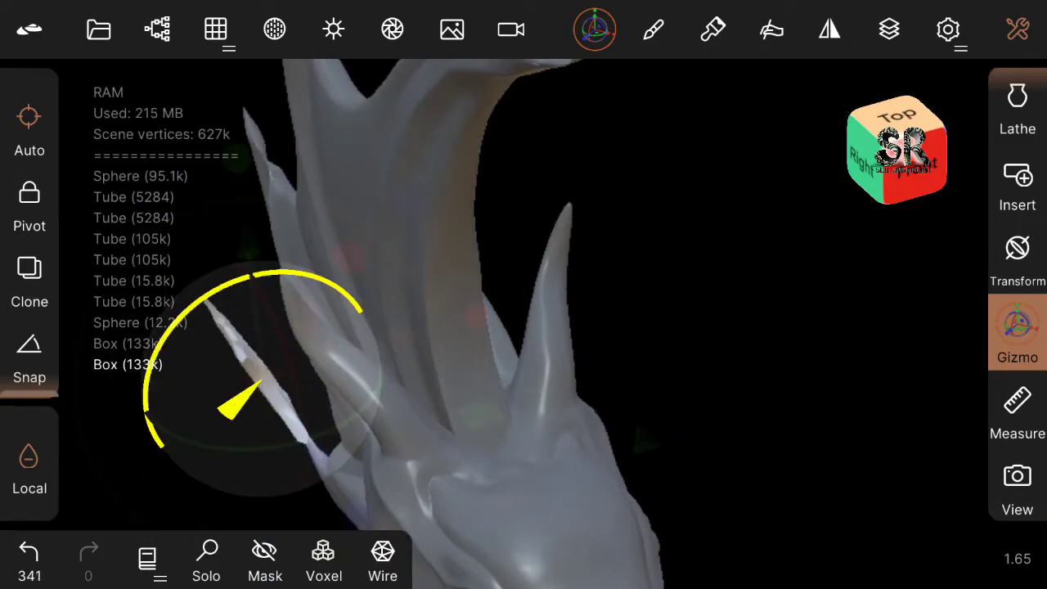